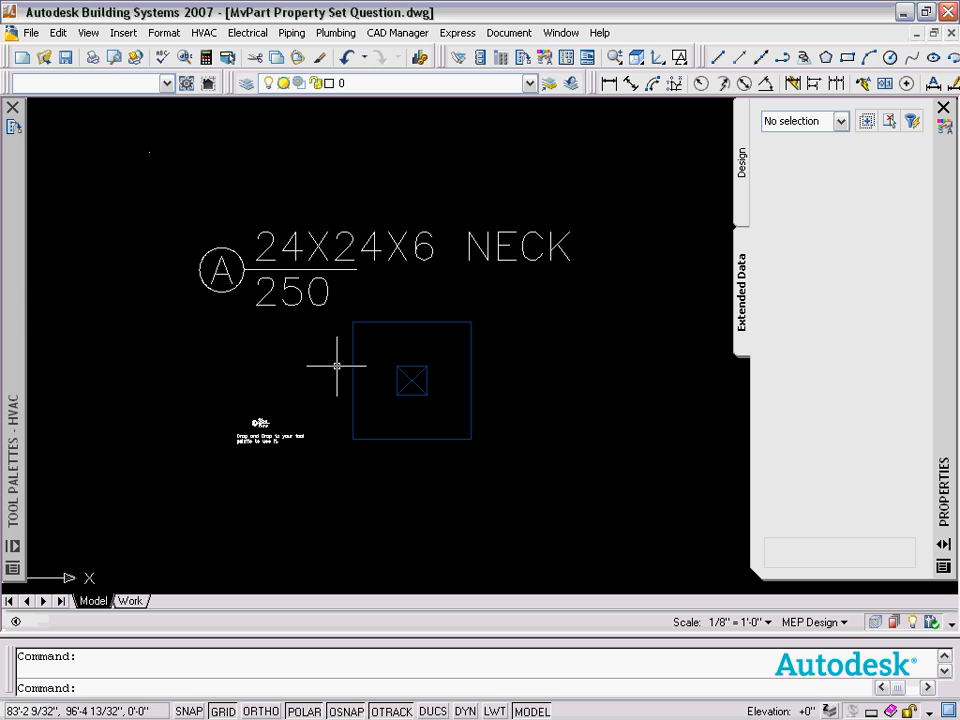
Step: Open the 24 x 24 Inch Square Plaque Face Ceiling Diffuser from the multi-view part catalog for modification and start editing its properties
click(393, 33)
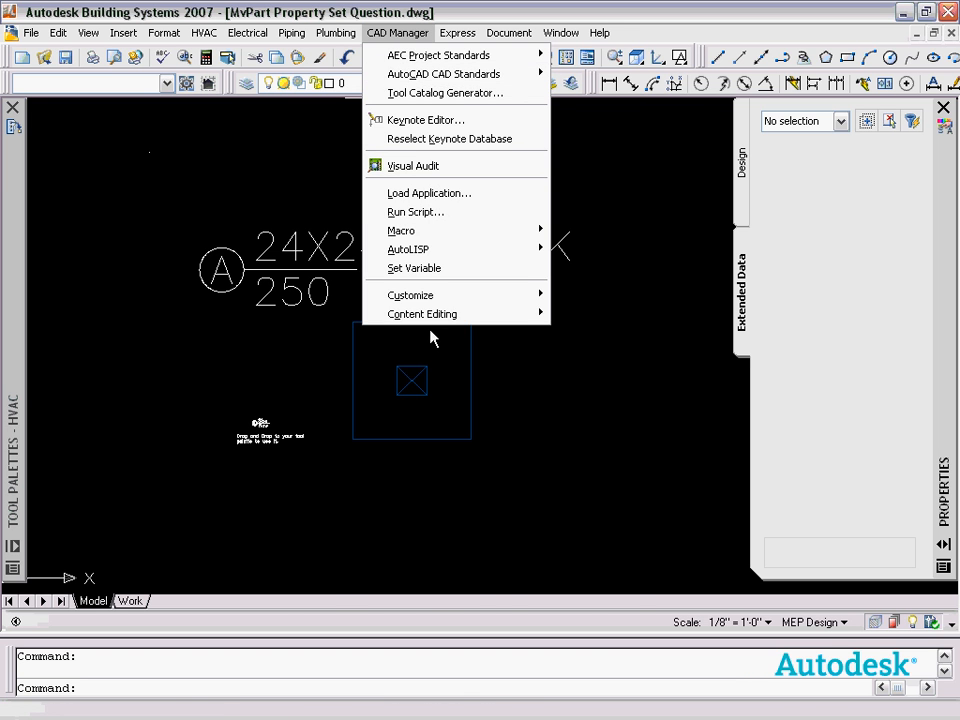
mouse_move(435, 318)
click(636, 318)
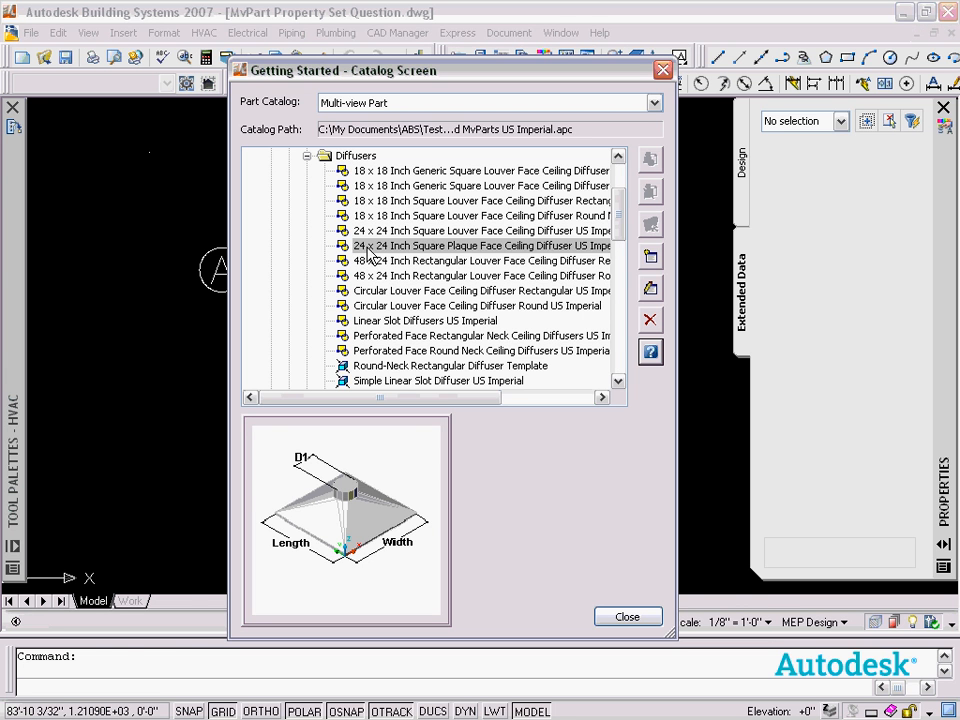
click(650, 290)
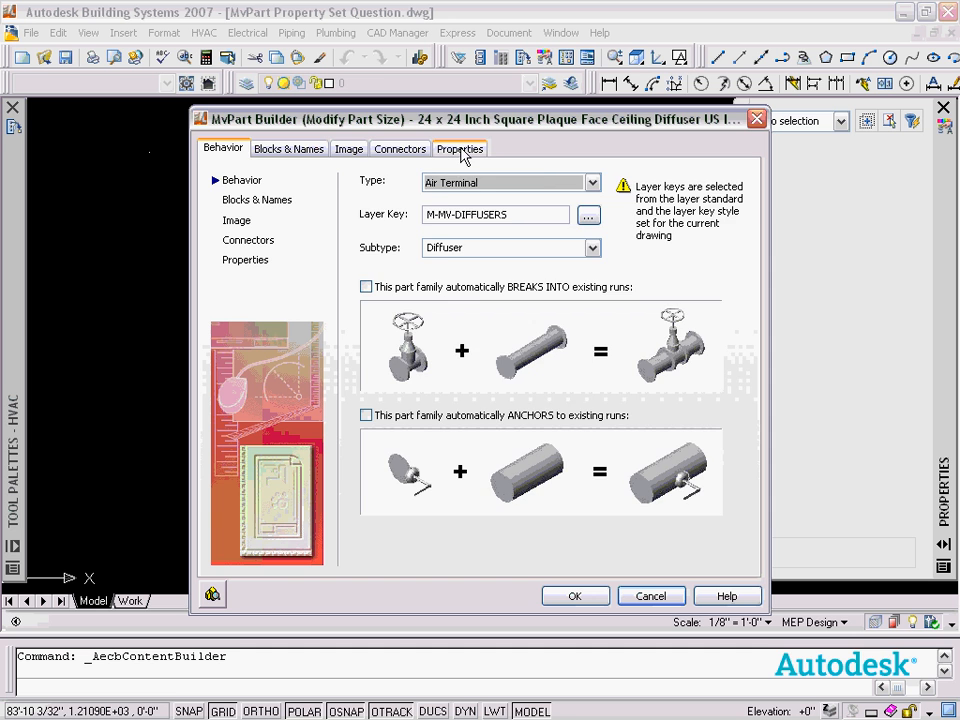
click(460, 152)
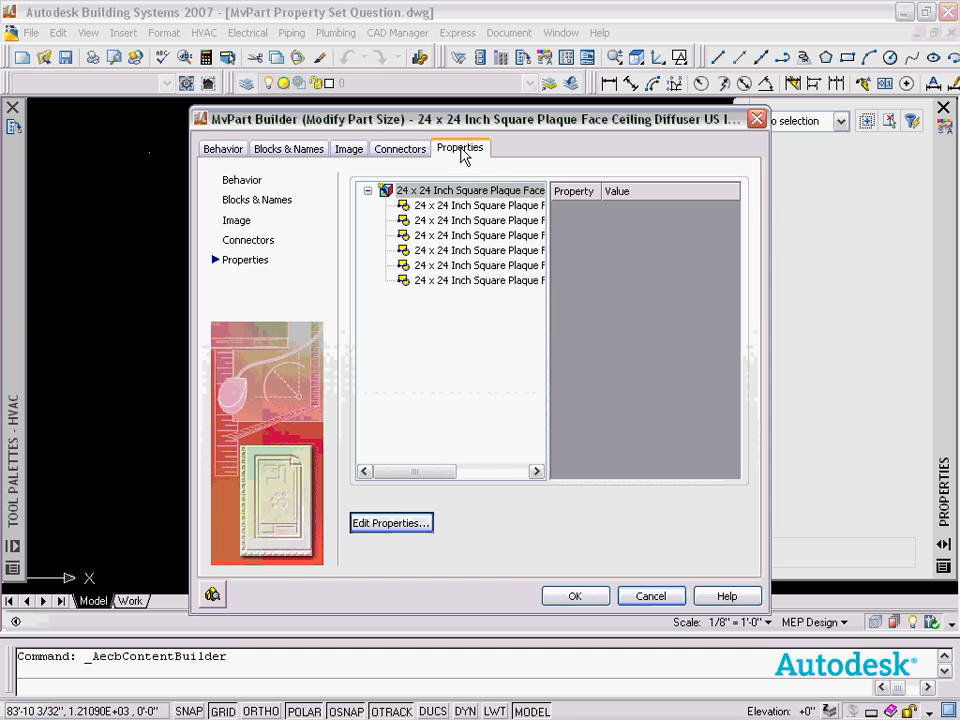
click(380, 526)
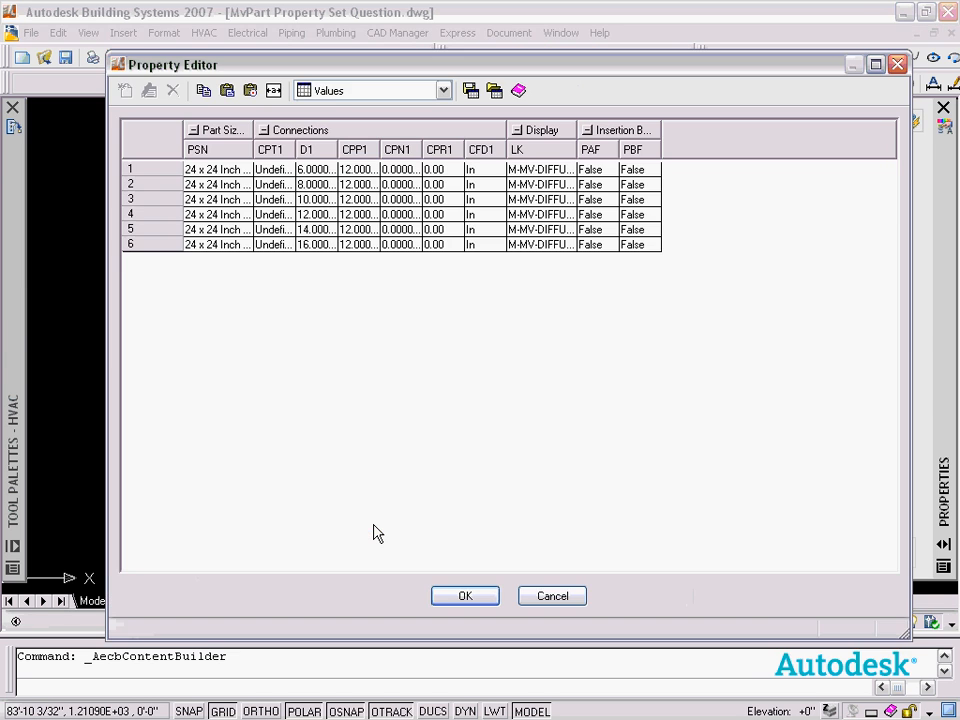
Step: Add a Custom Data 1 parameter named PartName in the diffuser's parameter configuration
click(445, 91)
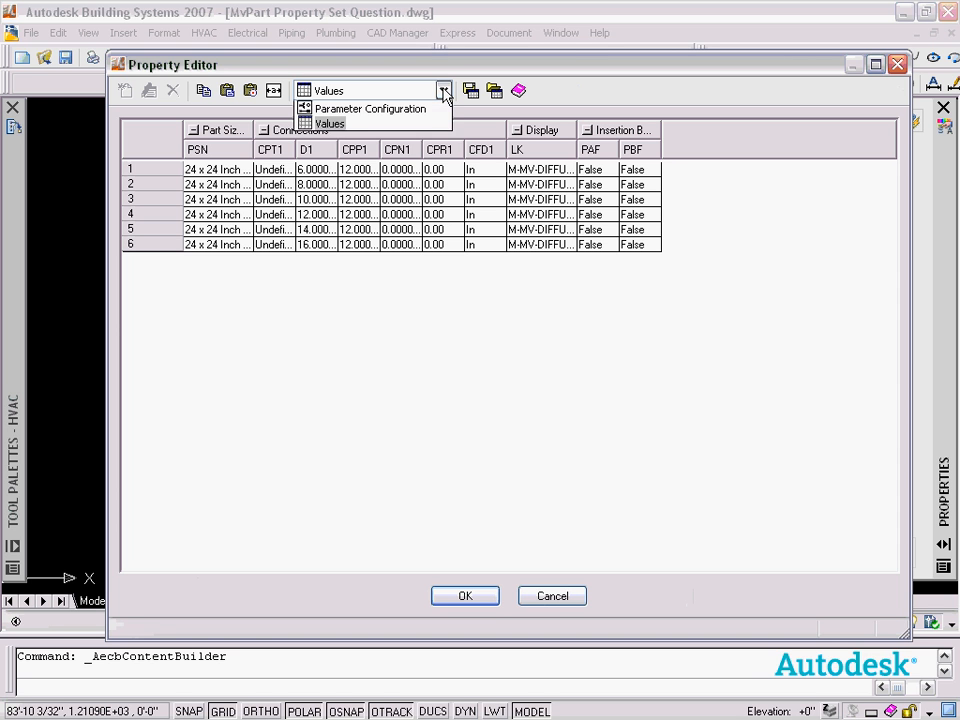
click(356, 126)
click(358, 126)
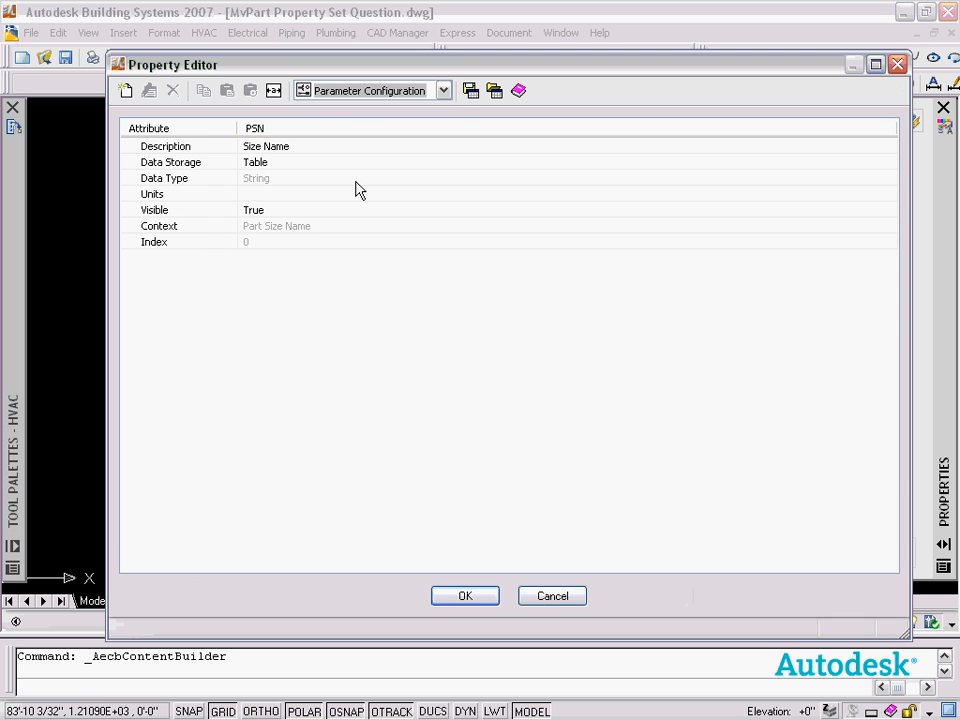
click(125, 91)
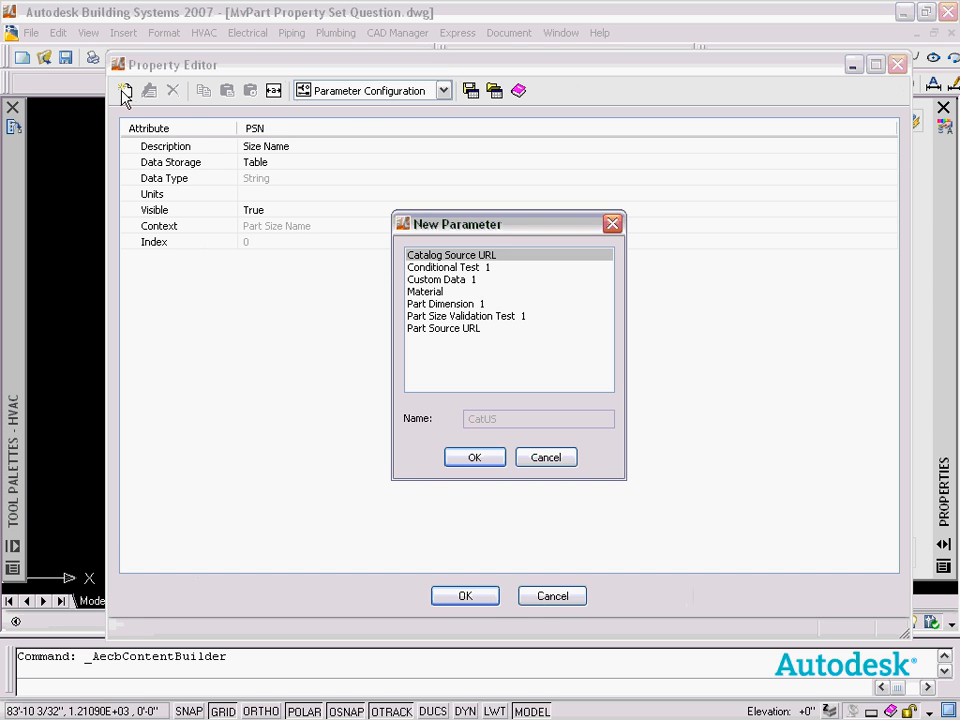
click(458, 282)
double_click(510, 420)
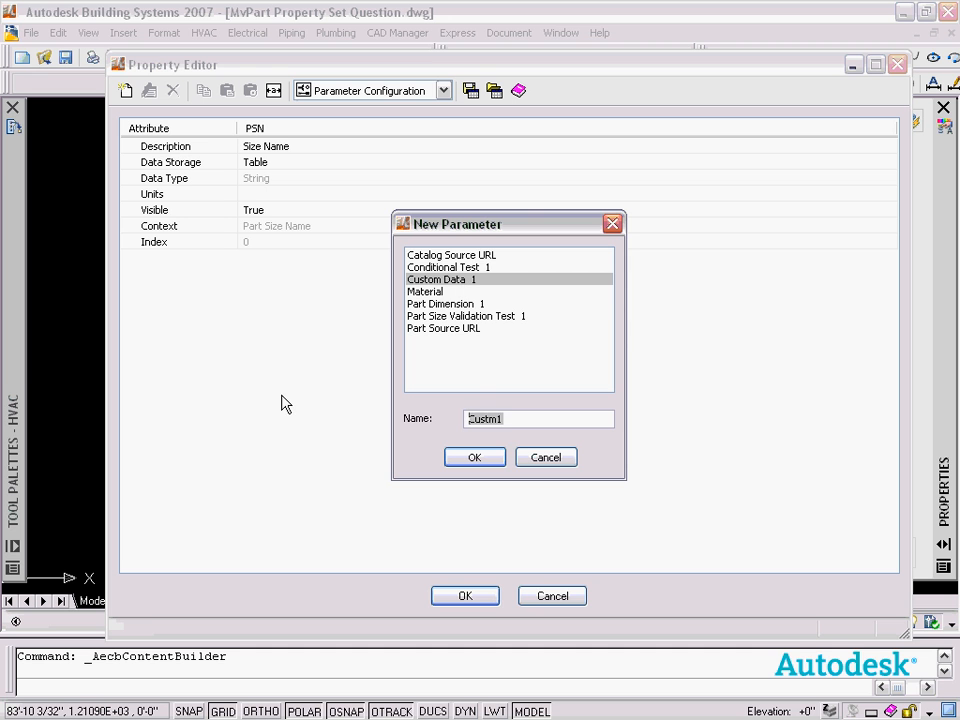
text(PartName)
click(474, 457)
Step: Set the PartName parameter's description to PartName and its data storage to Calculation
click(381, 146)
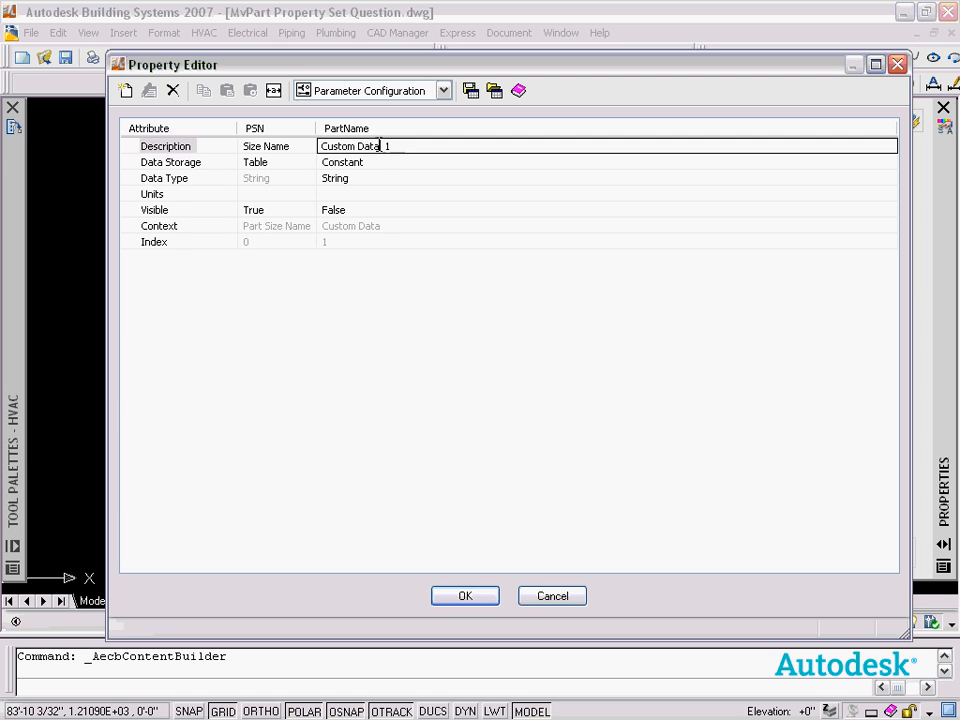
drag(408, 147, 303, 147)
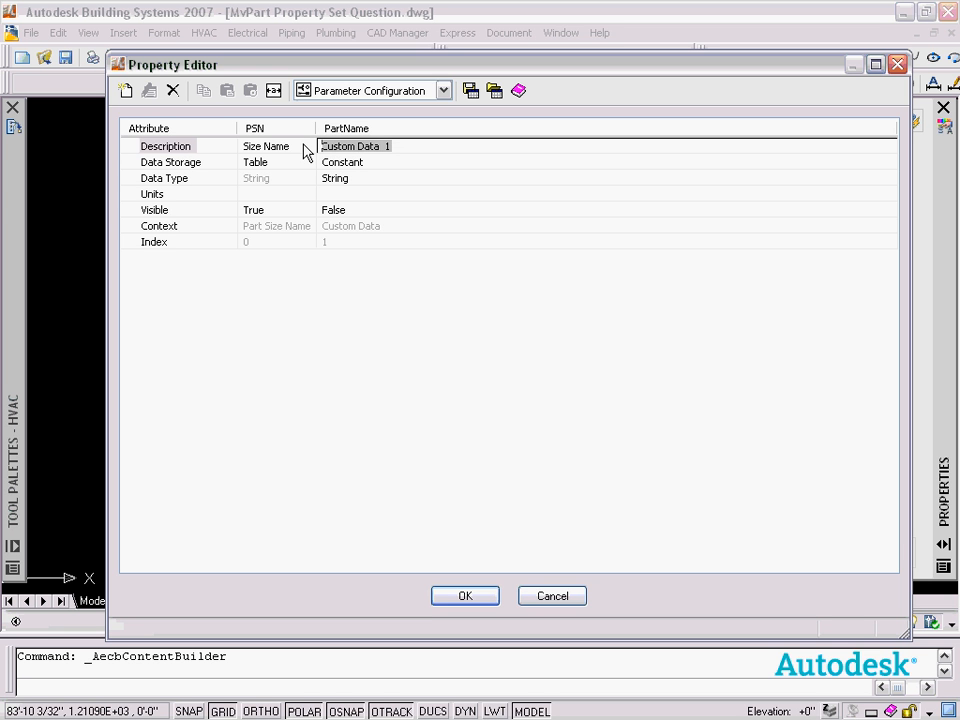
text(P)
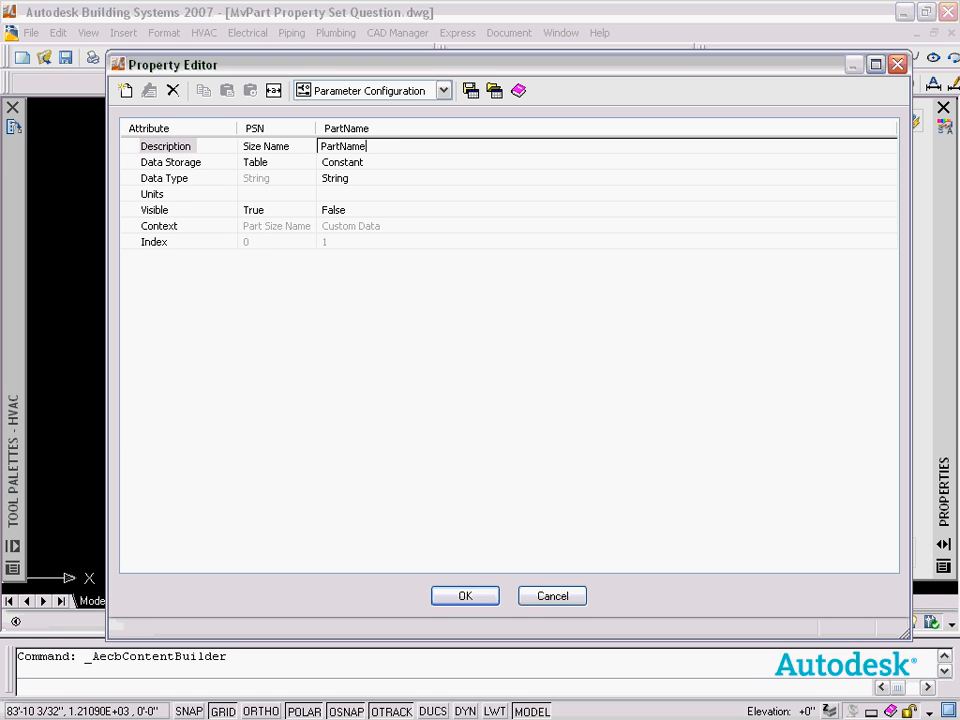
text(artName)
click(412, 165)
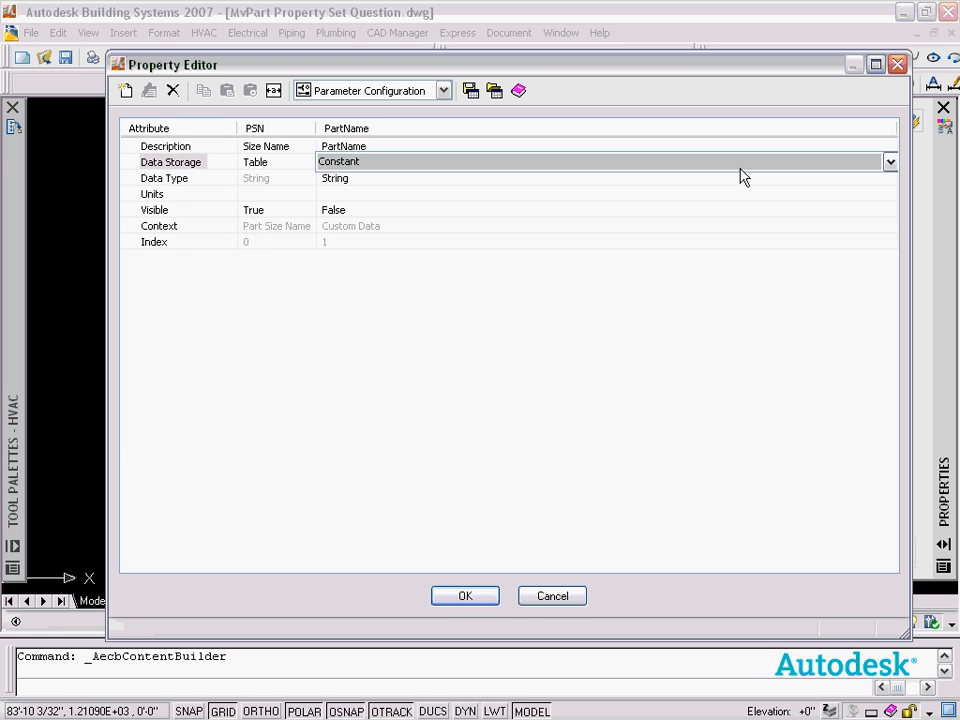
click(649, 166)
click(459, 181)
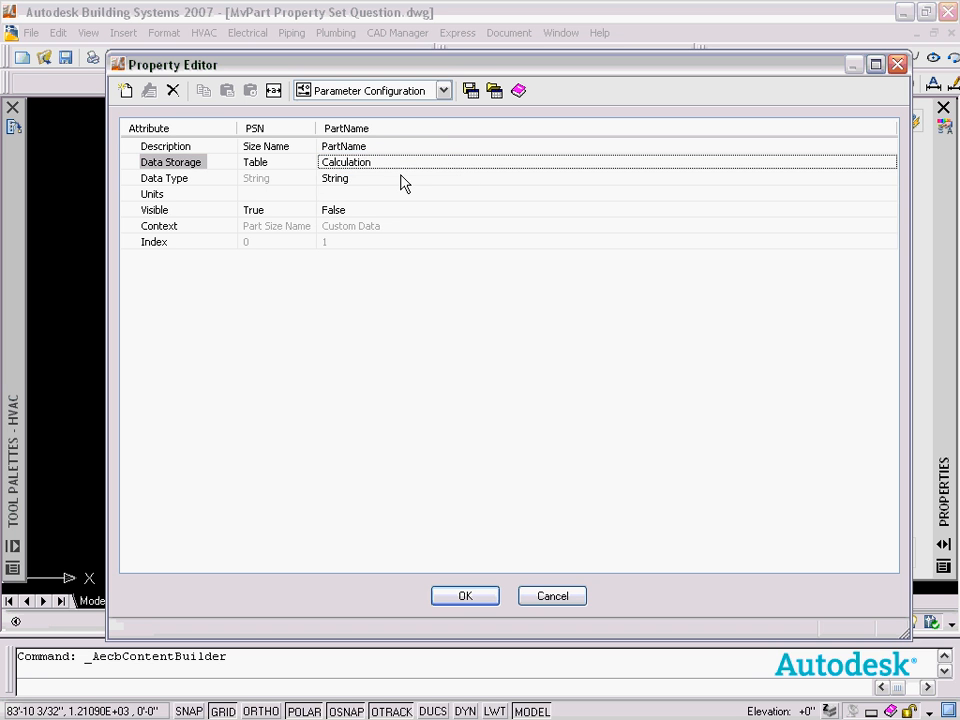
Step: Define the PartName calculation with the Size Name variable PSN and display the calculated values
click(444, 91)
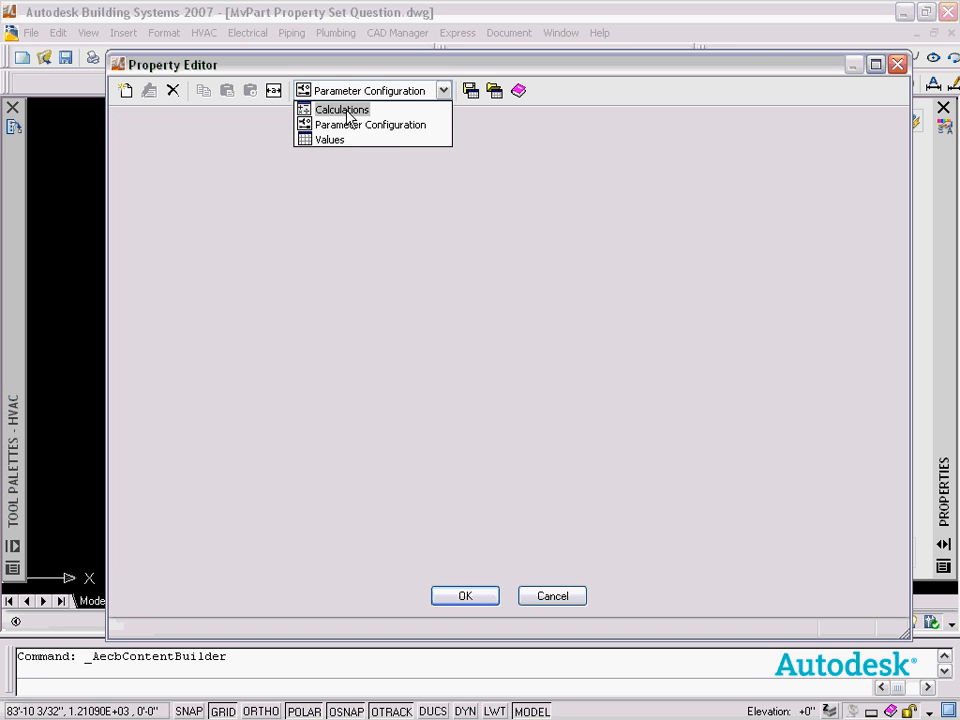
click(342, 109)
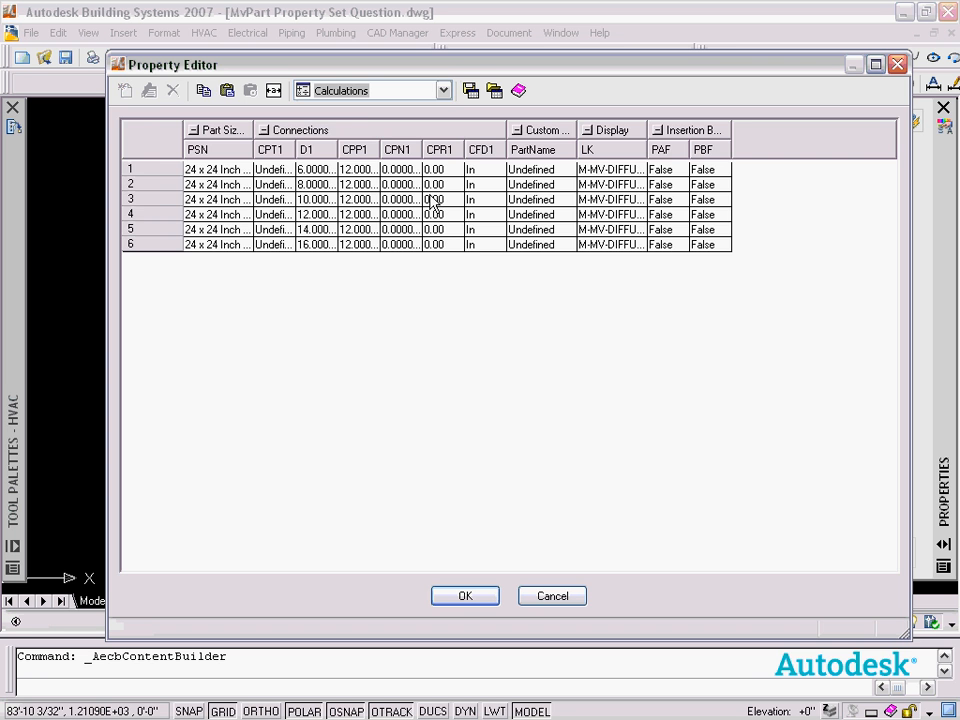
click(545, 165)
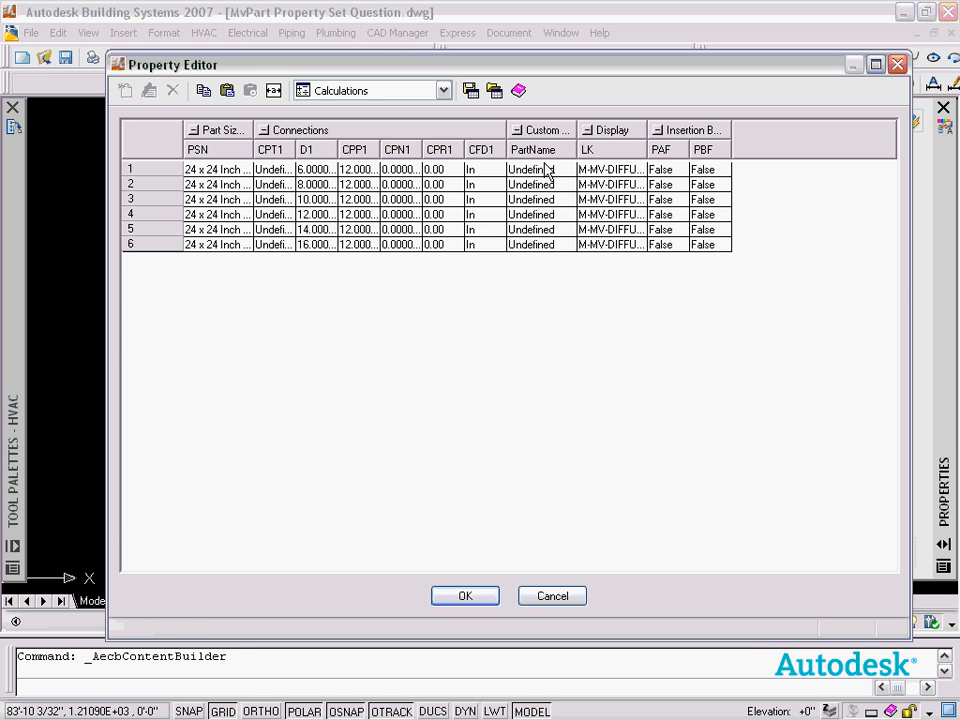
double_click(547, 170)
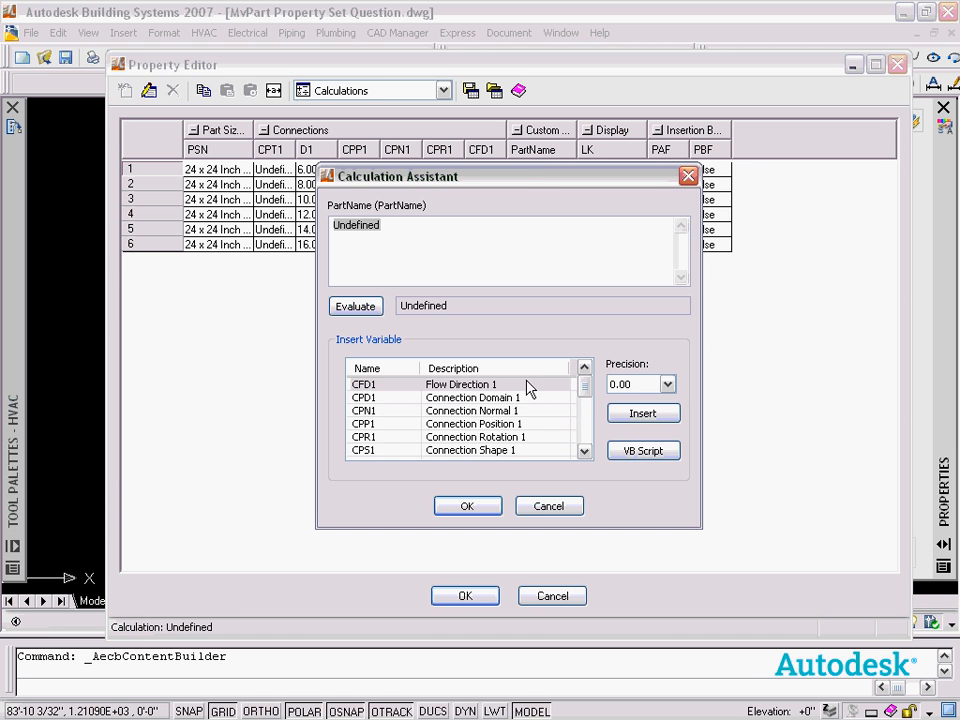
drag(585, 388, 583, 441)
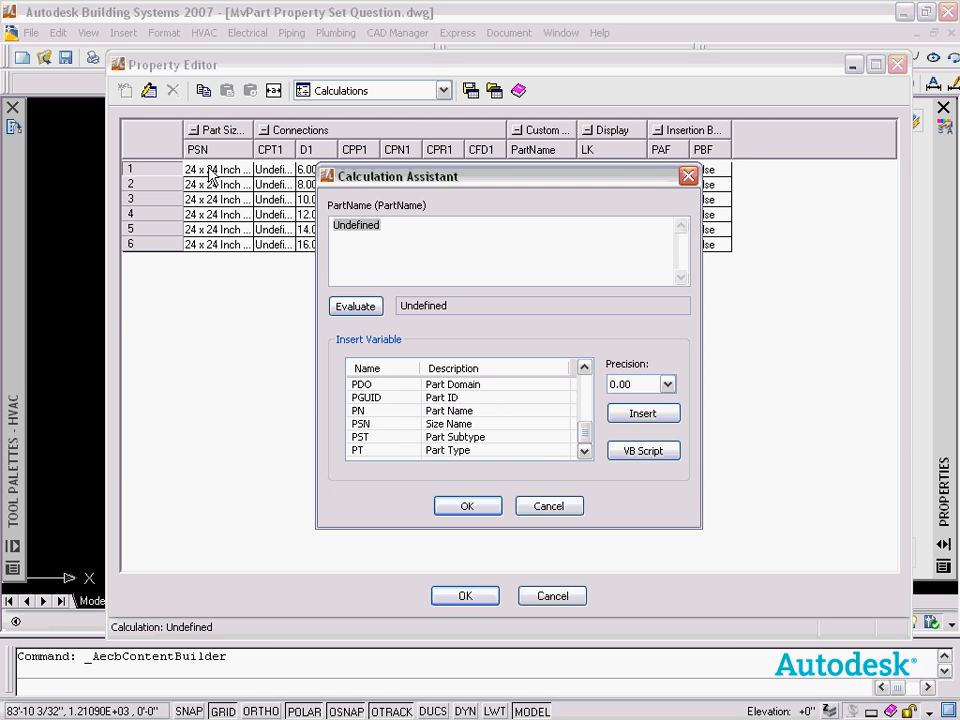
click(368, 425)
double_click(370, 428)
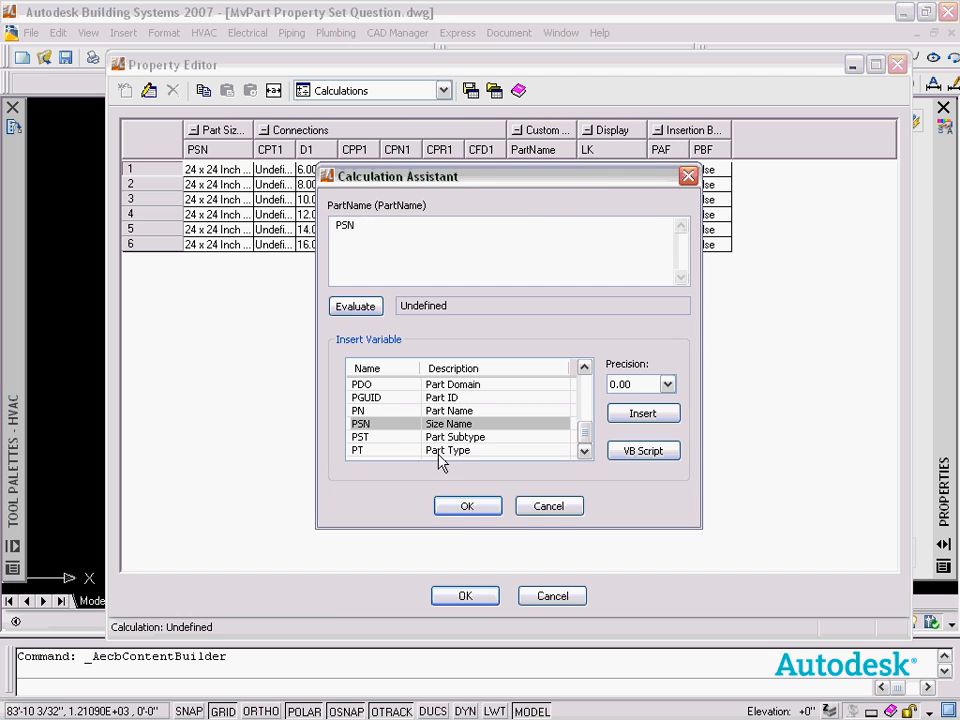
click(465, 506)
click(330, 90)
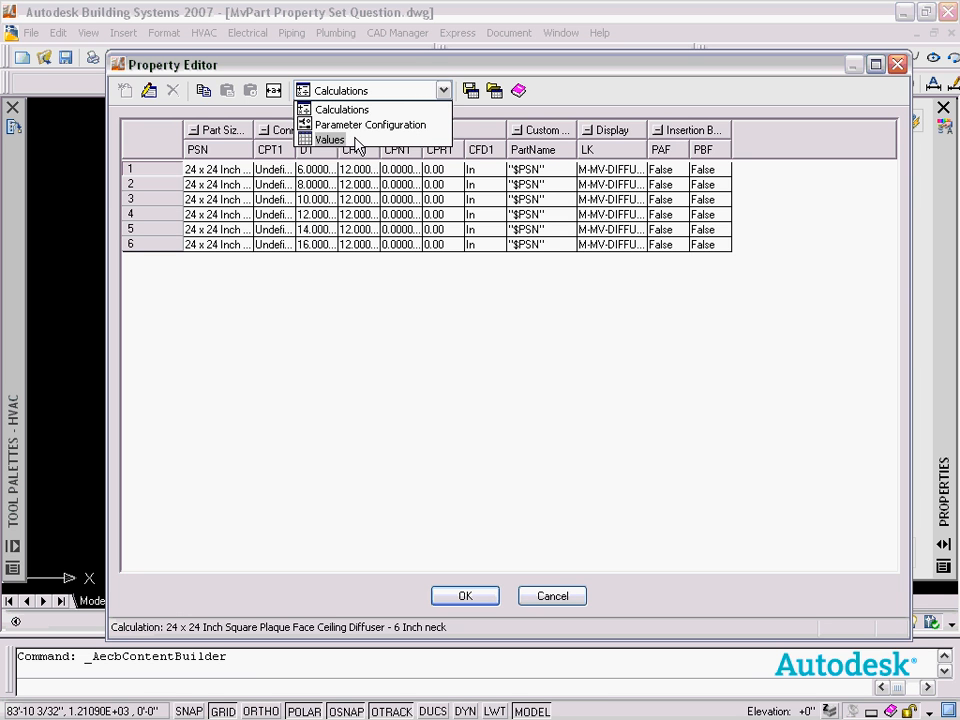
click(320, 137)
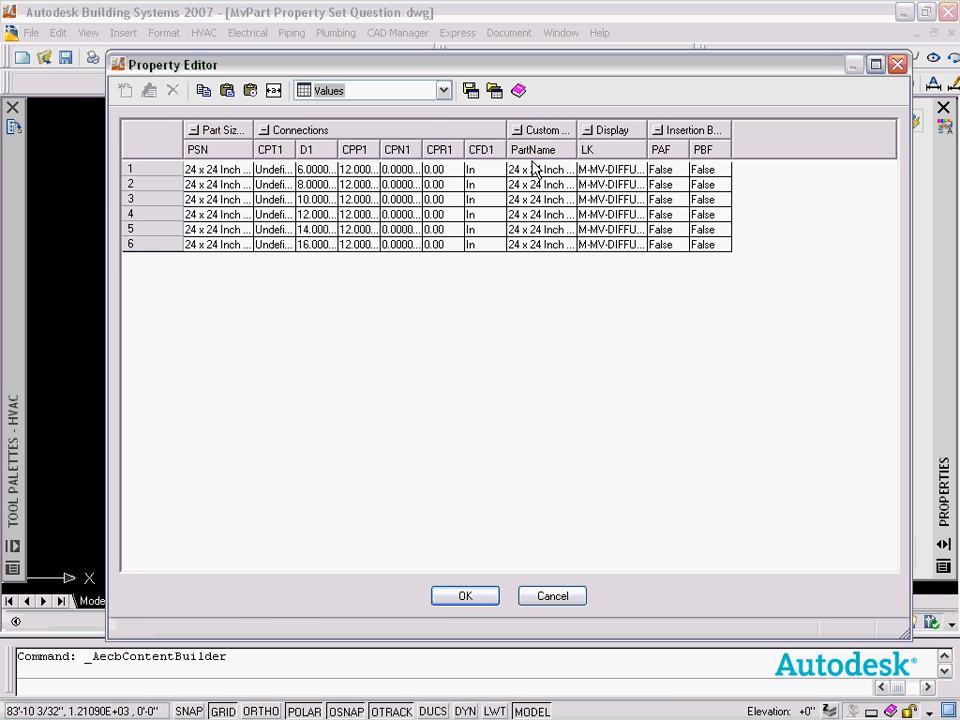
Step: Add a Custom Data 2 parameter named PartID in the parameter configuration
click(443, 92)
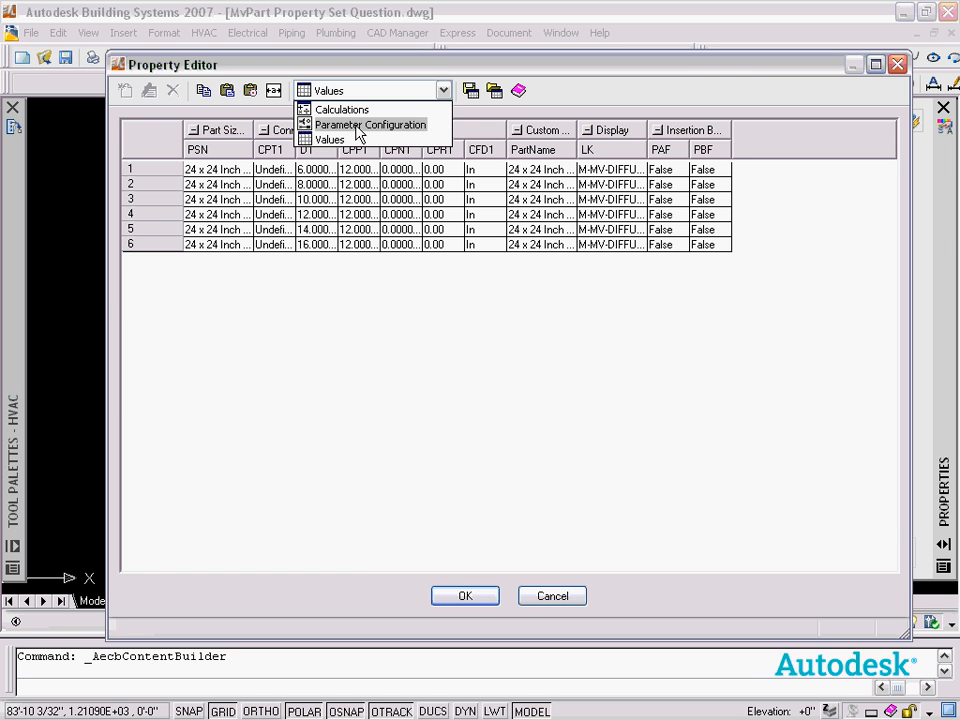
click(368, 126)
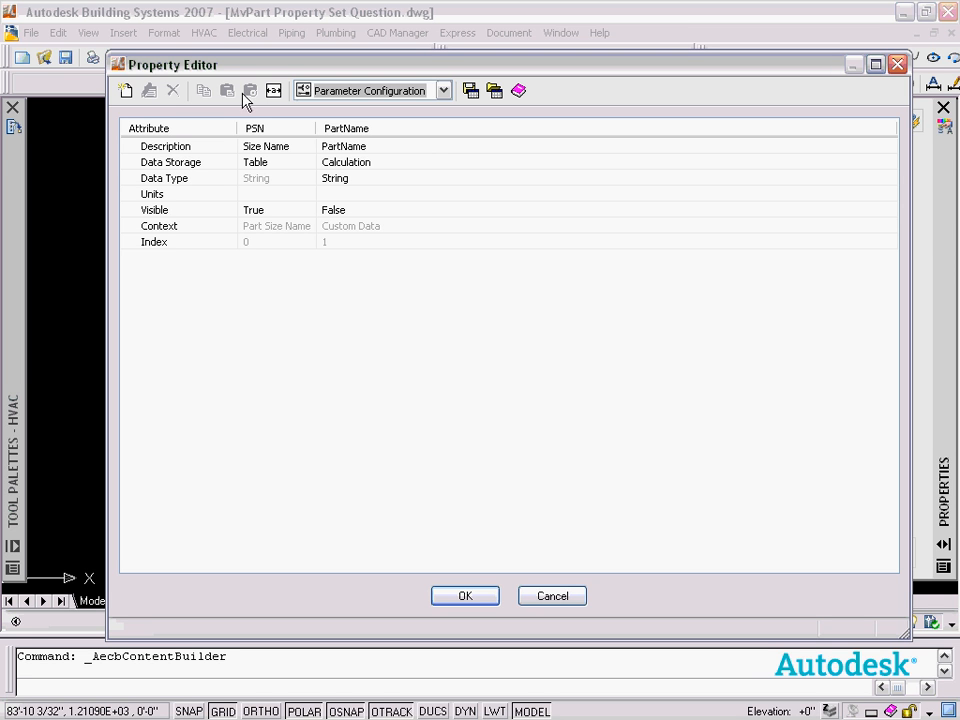
click(125, 91)
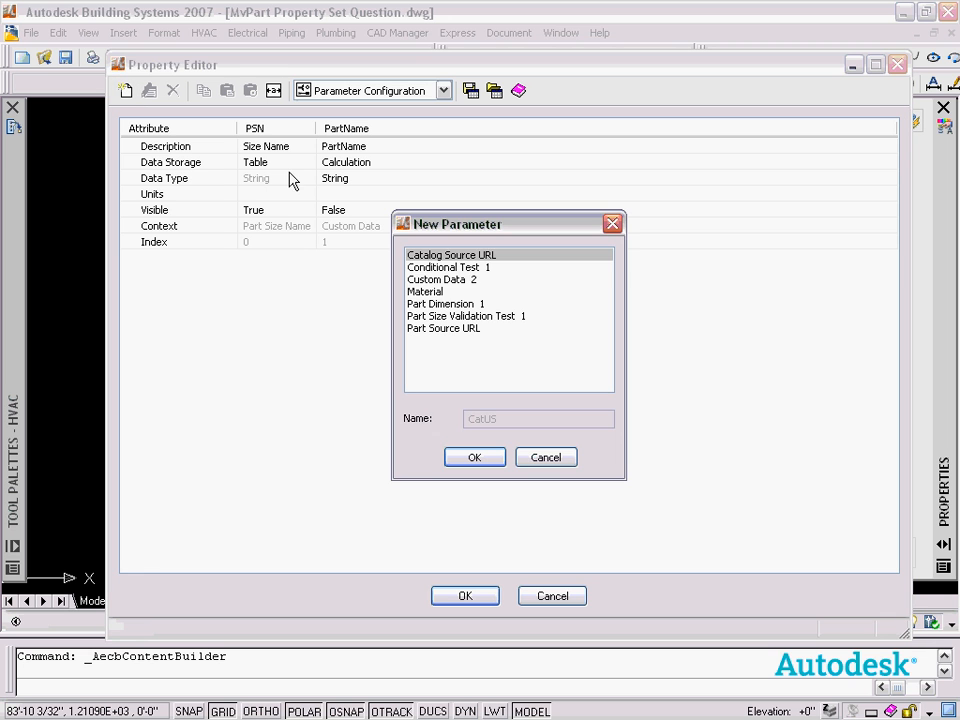
click(470, 280)
drag(533, 420, 412, 420)
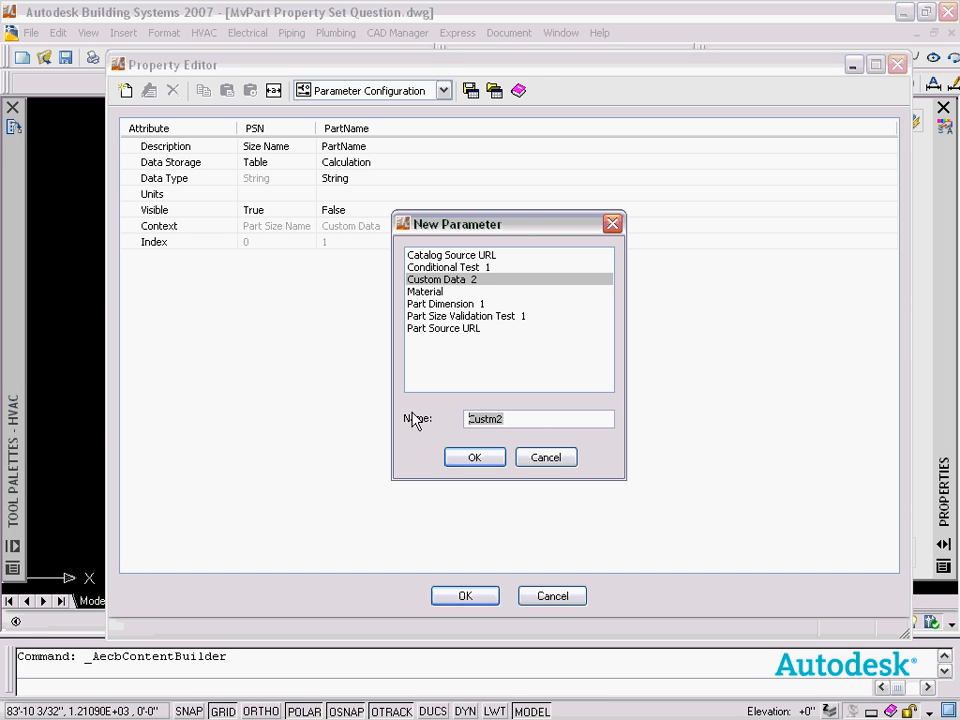
text(PartID)
click(475, 458)
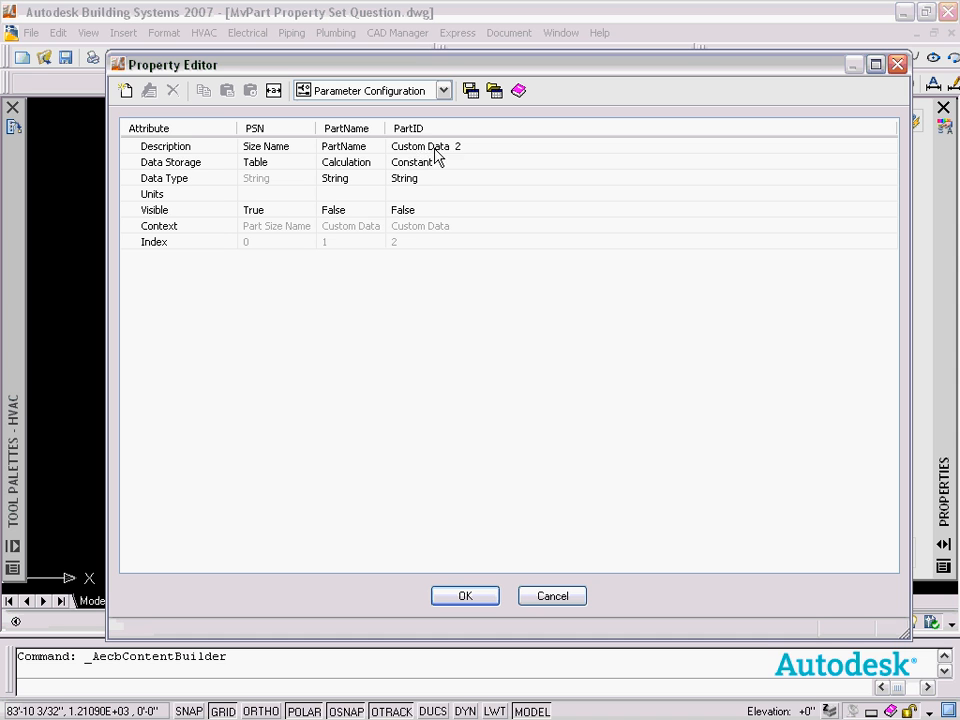
Step: Change the PartID parameter's description to PartId
click(466, 147)
text(PartId)
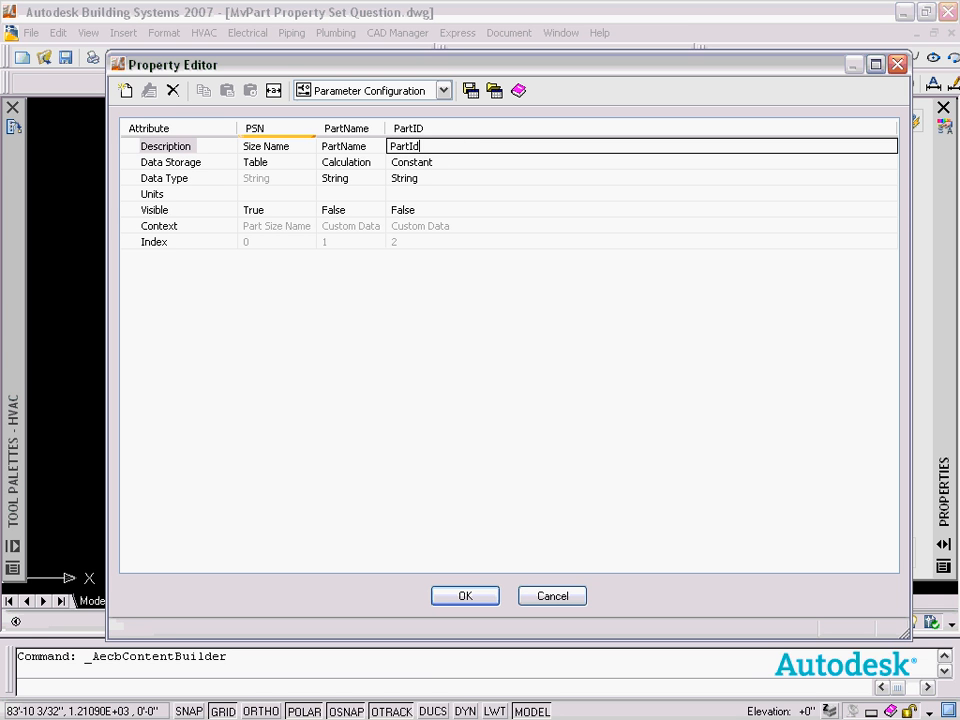
click(450, 293)
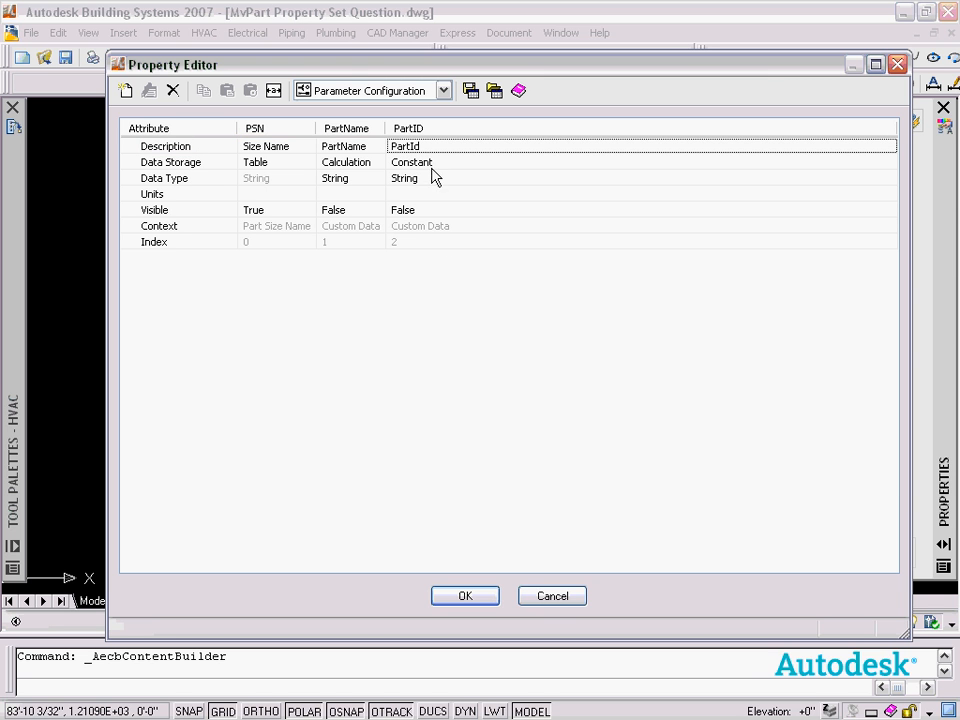
Step: Enter "A", including the quotation marks, as the PartID value in the values table
click(365, 90)
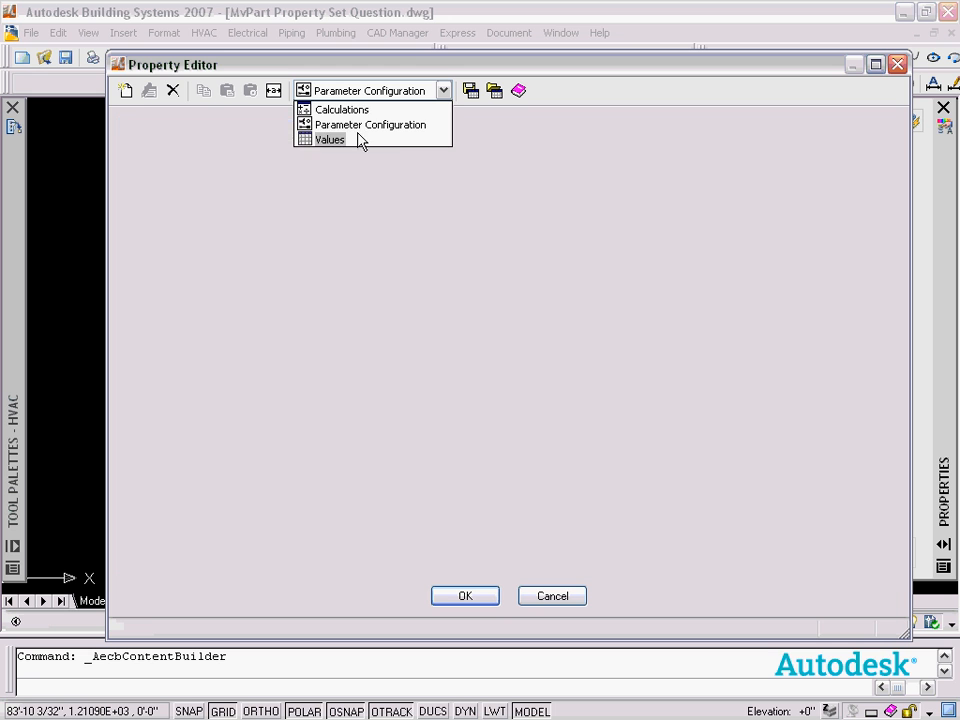
click(358, 139)
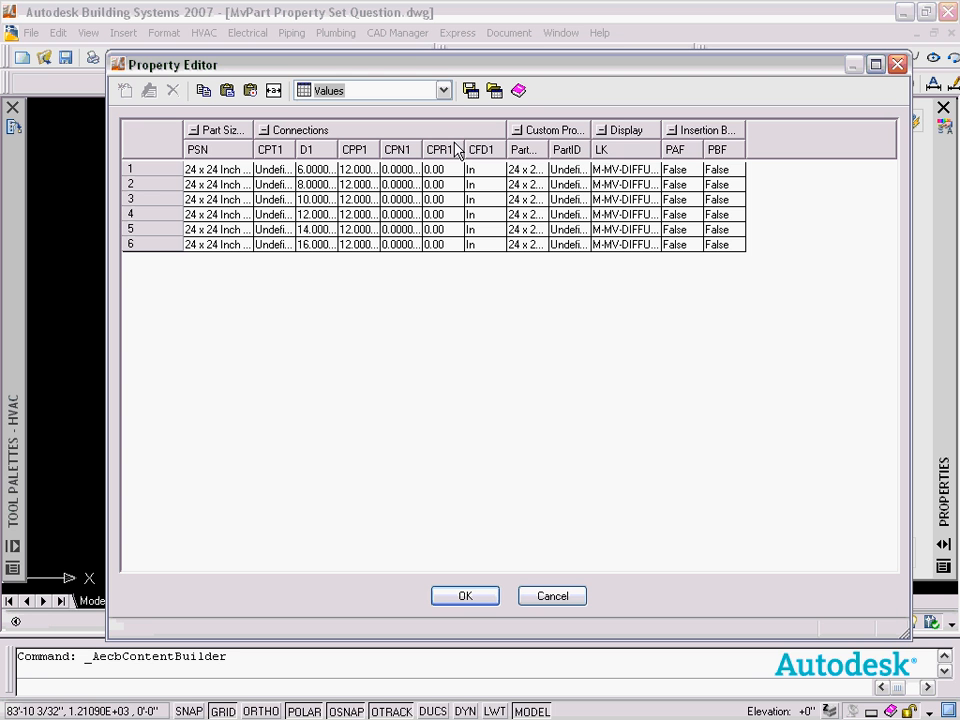
double_click(566, 172)
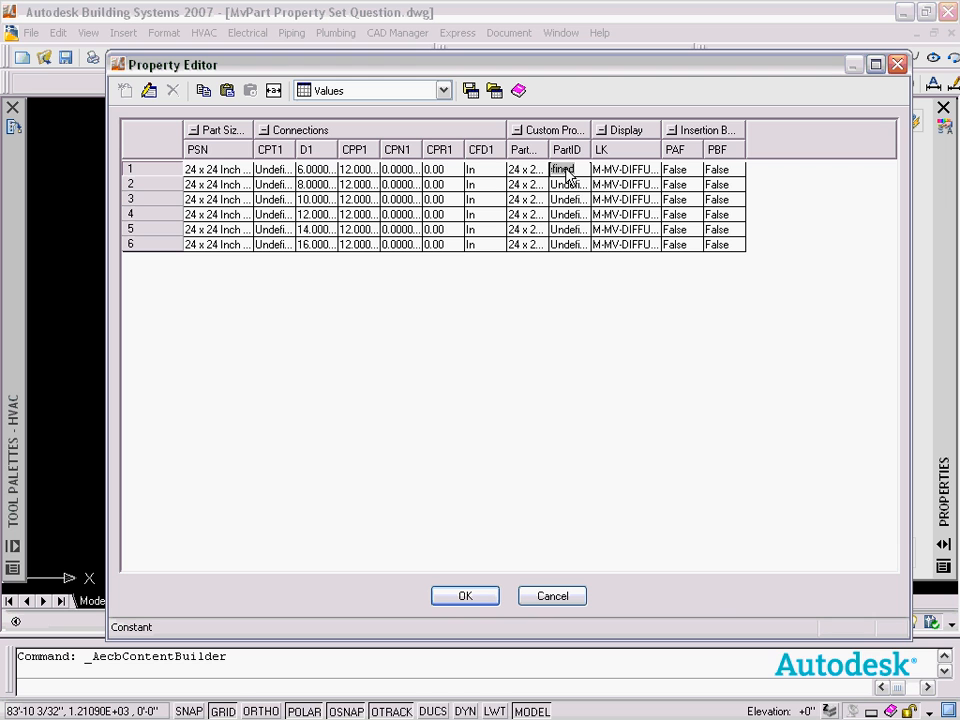
text(")
key(Escape)
double_click(566, 172)
text("A")
key(Return)
Step: Remove the quotation marks from the PartID value, leaving A, and widen the PartName column to show its full heading
double_click(566, 169)
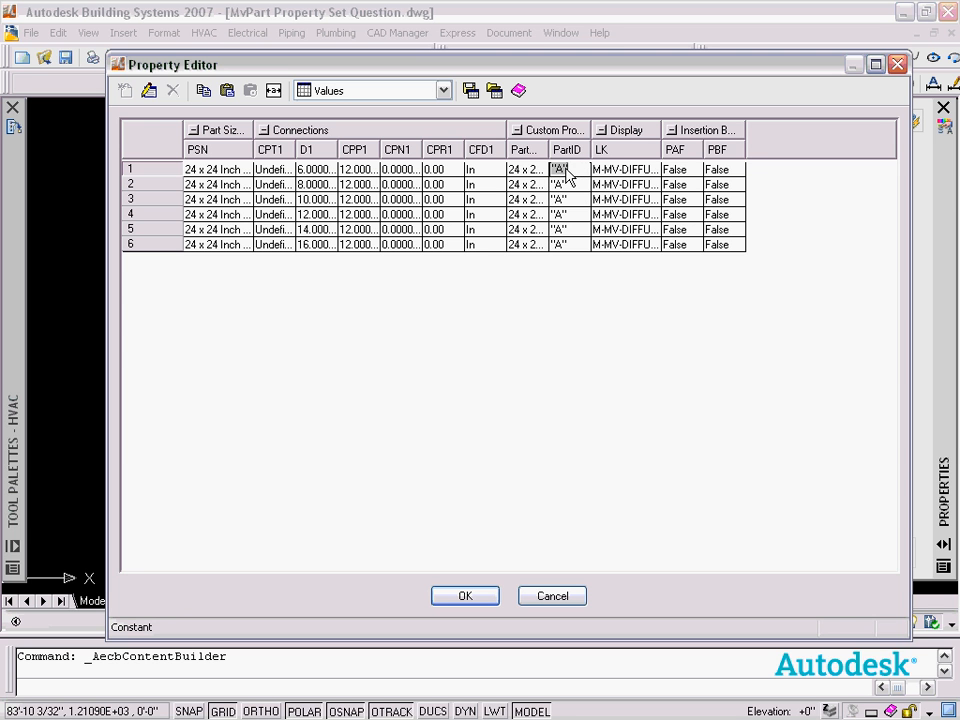
click(569, 168)
key(Return)
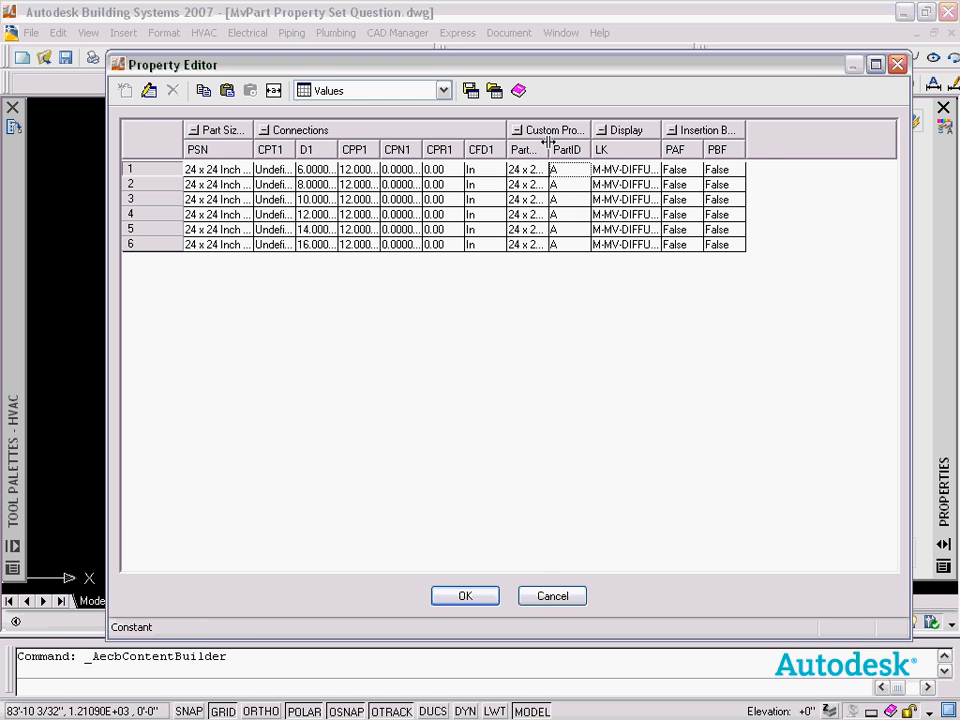
drag(548, 142, 569, 142)
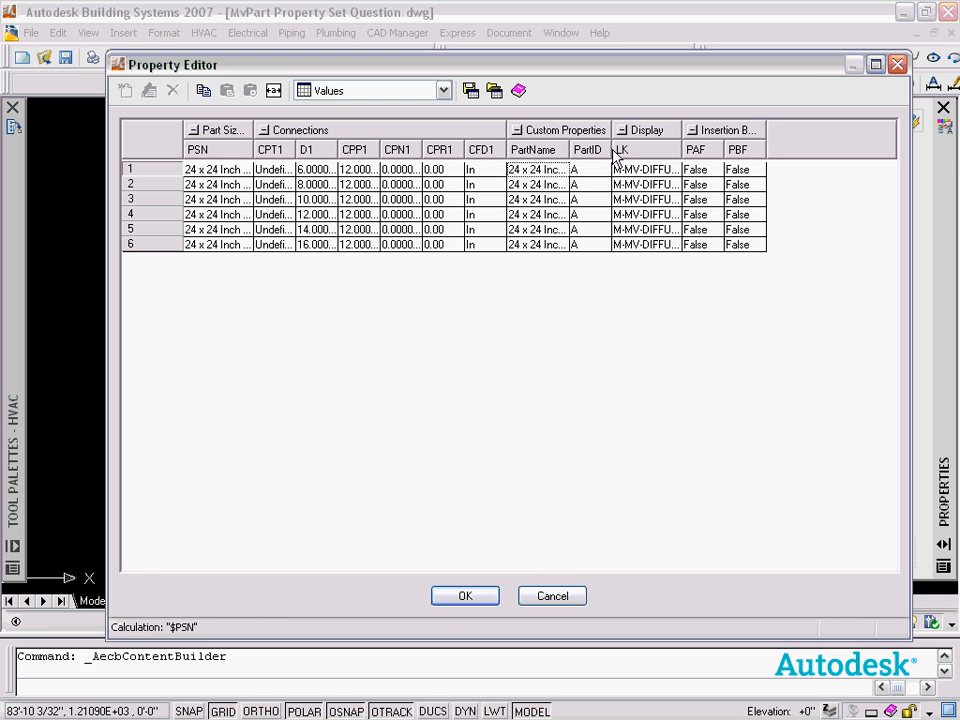
Step: Check the PartID entry in the values table and accept the catalog part's property changes
click(617, 149)
click(574, 315)
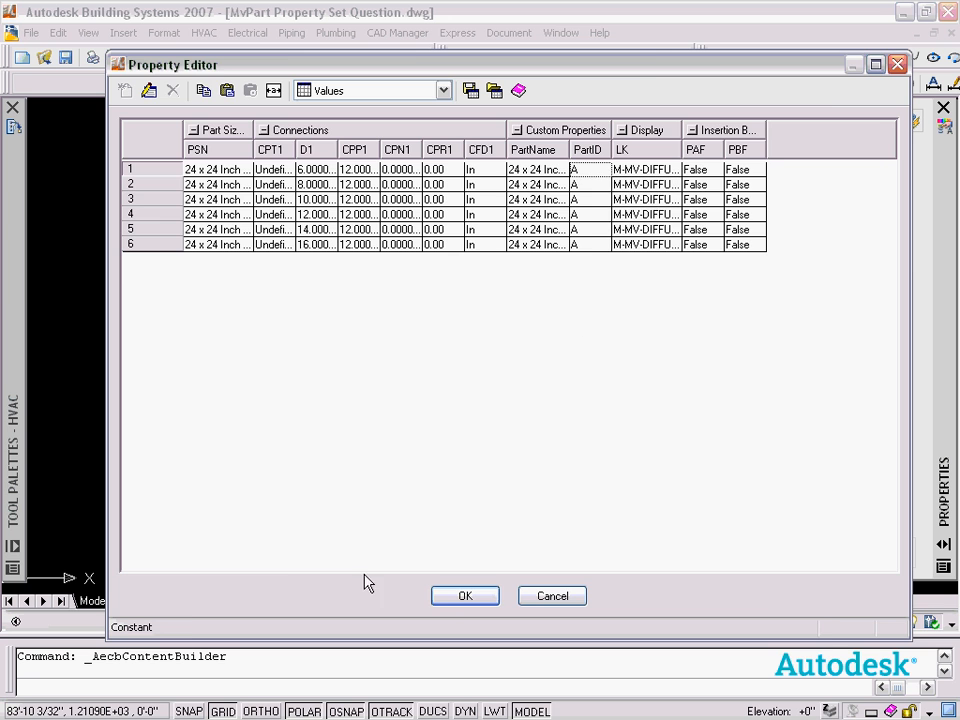
click(462, 597)
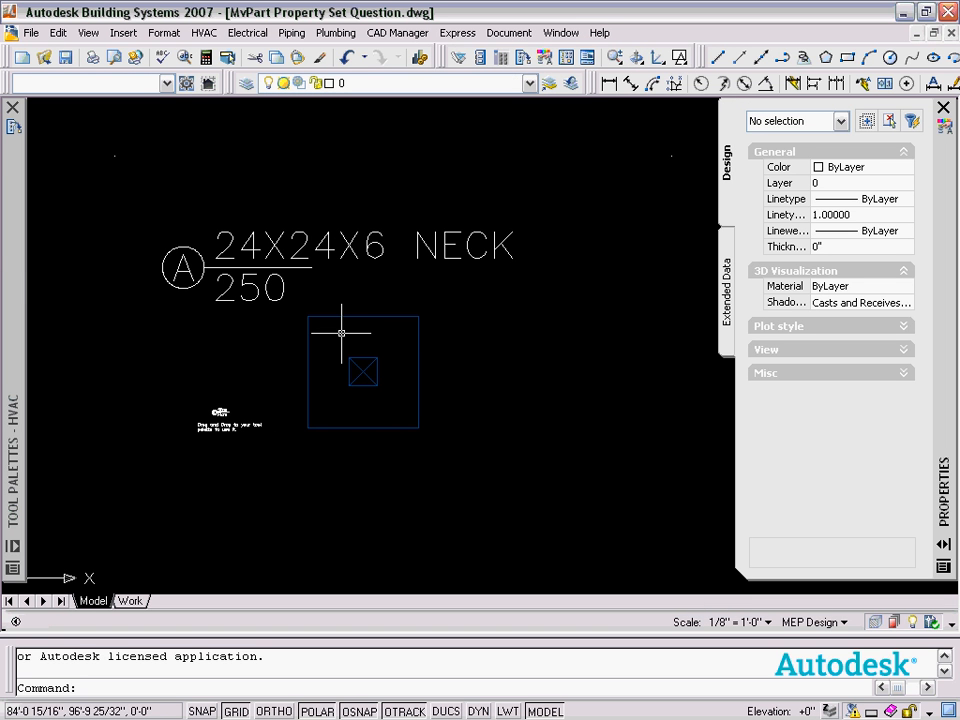
Step: Place a 24 x 24 Inch Square Plaque Face Ceiling Diffuser with 6 Inch neck at elevation 8'-0" beside the existing diffuser, unrotated
mouse_move(17, 249)
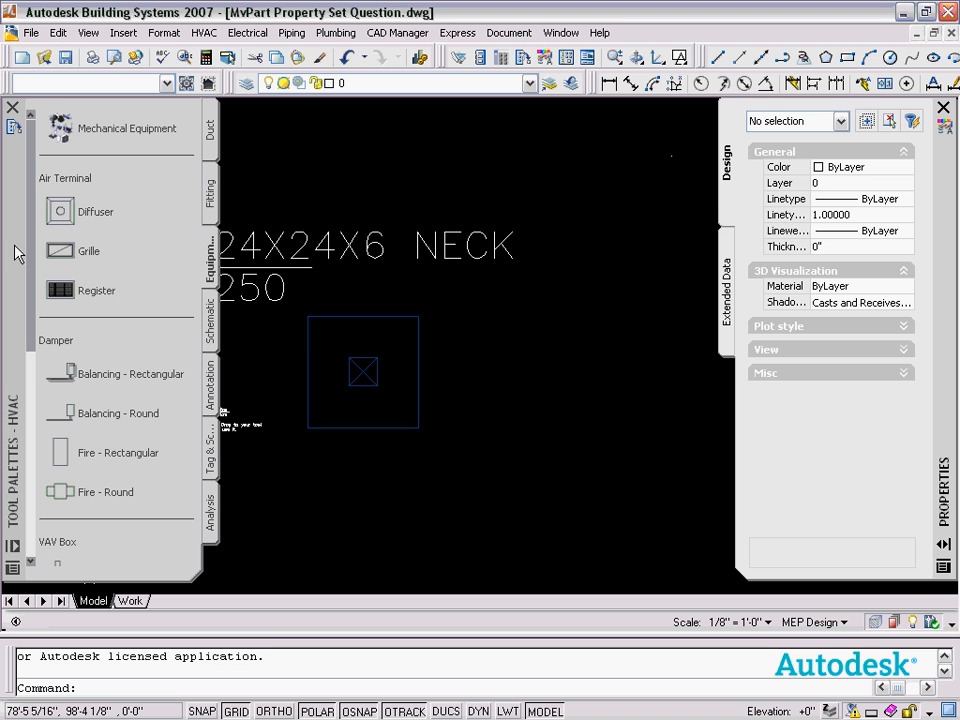
click(66, 128)
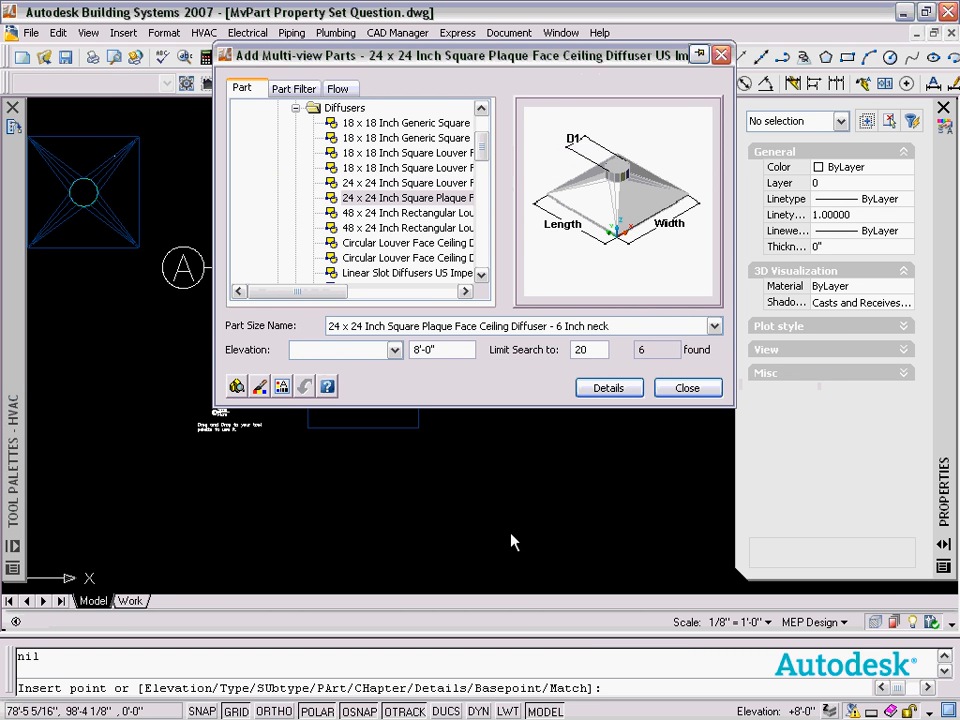
middle_drag(531, 407, 214, 393)
click(308, 397)
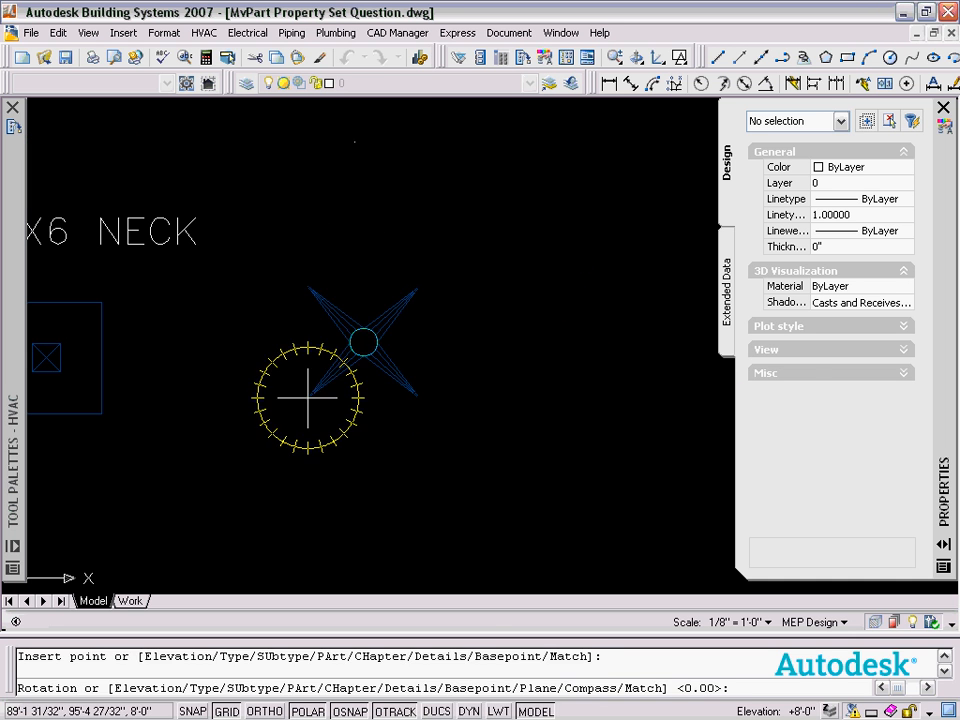
click(431, 397)
right_click(500, 350)
click(516, 357)
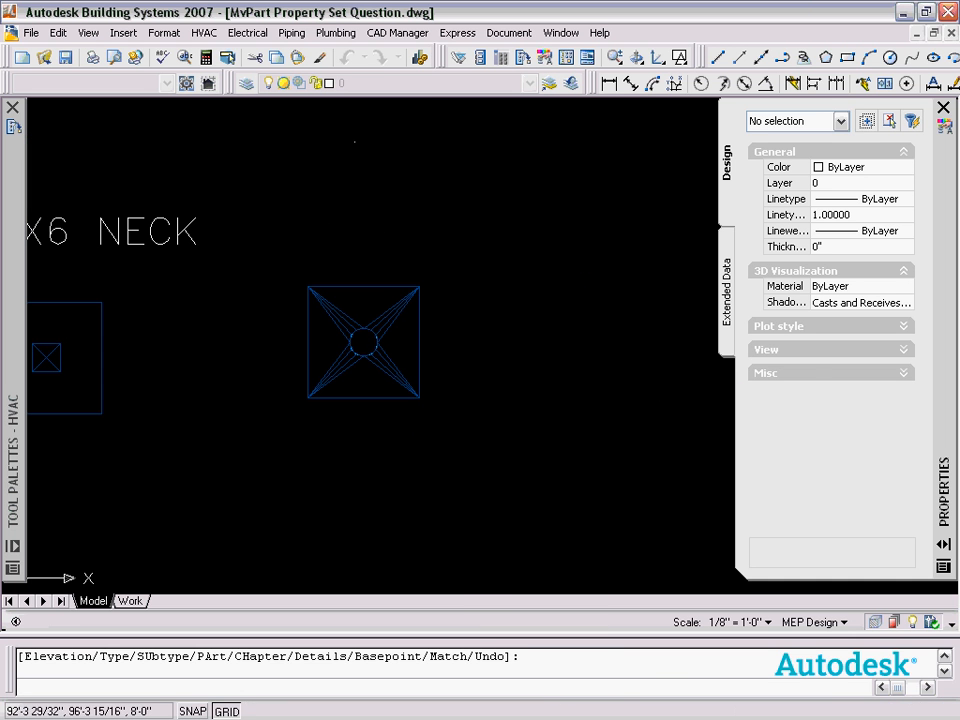
Step: Examine the new diffuser's extended data for the PartID and PartName properties in its MvPartAir_TerminalStyles property set
click(418, 341)
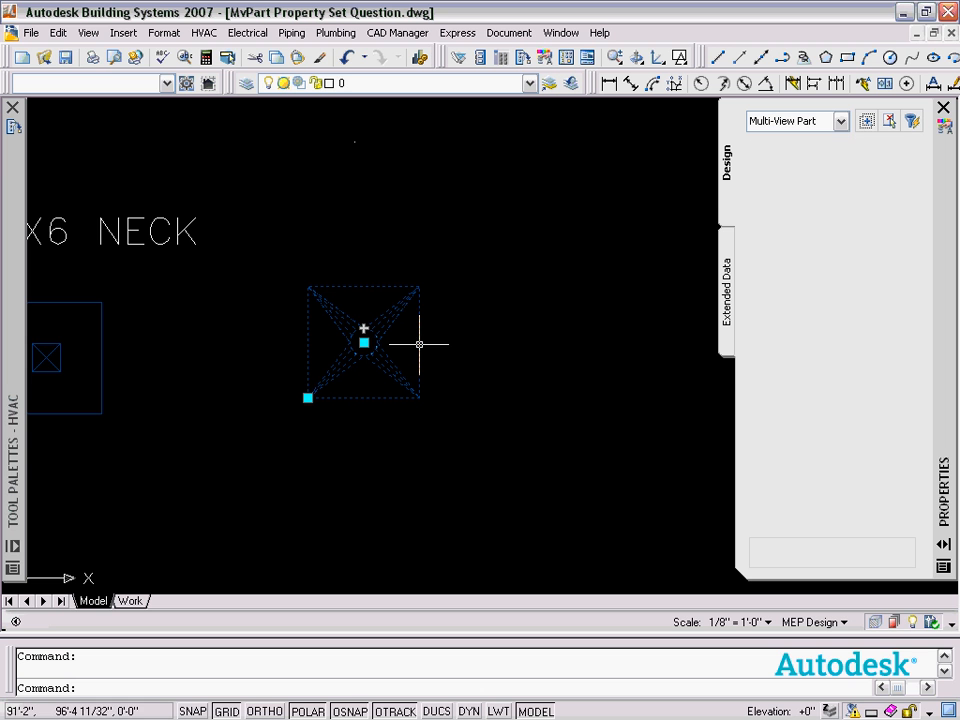
click(727, 295)
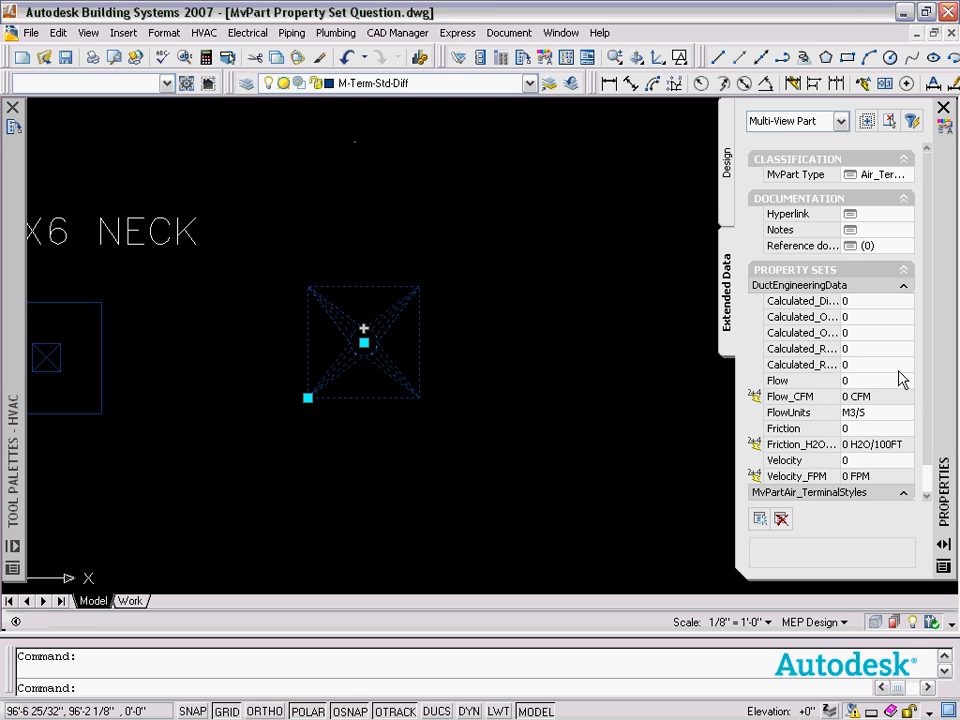
scroll(921, 367, down, 2)
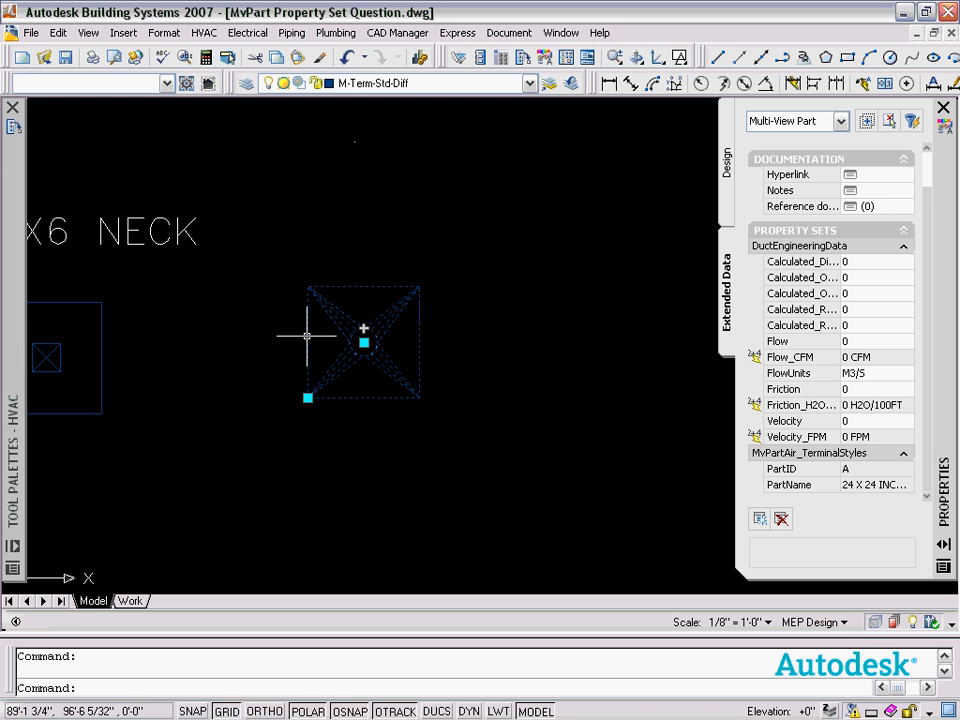
mouse_move(307, 335)
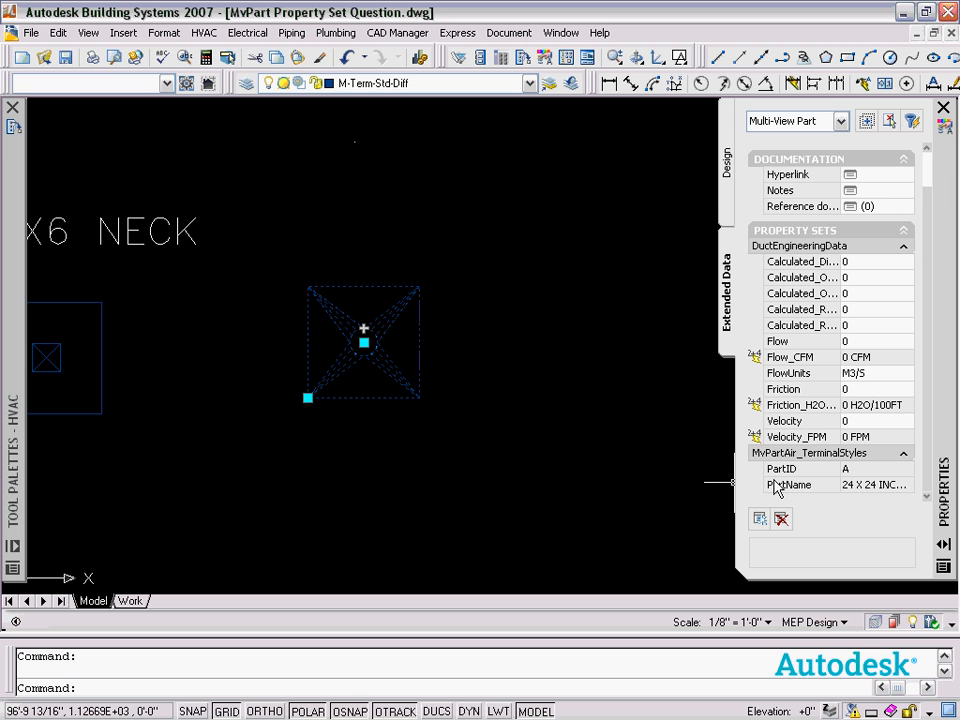
Step: Add the automatic multi-view part property Flow to the MvPartAir_TerminalStyles property set definition and save the style changes
click(164, 33)
click(182, 56)
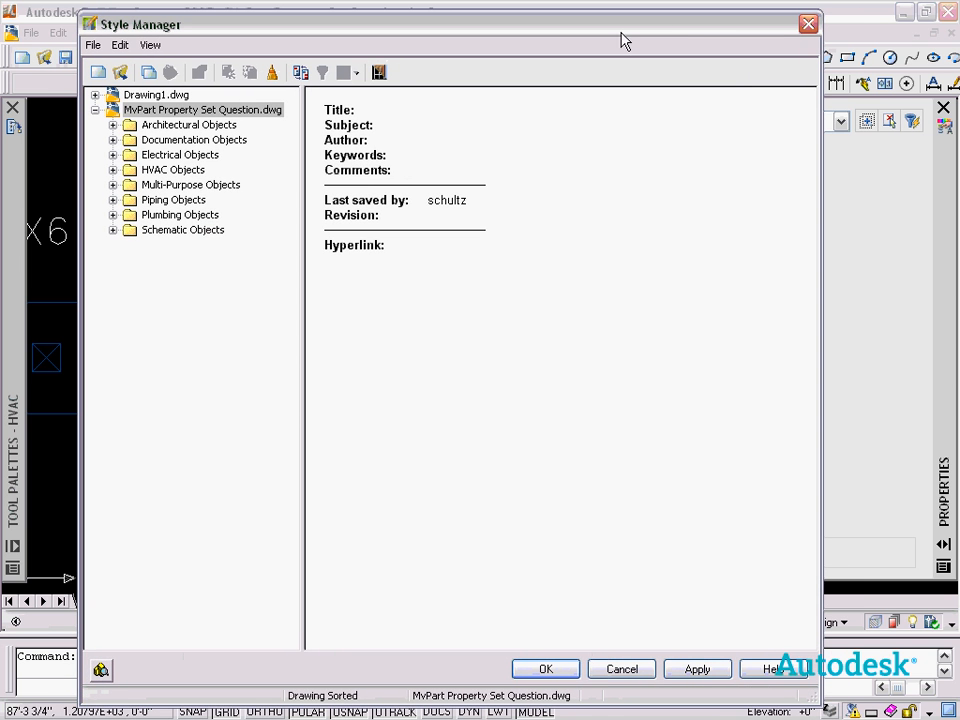
click(113, 140)
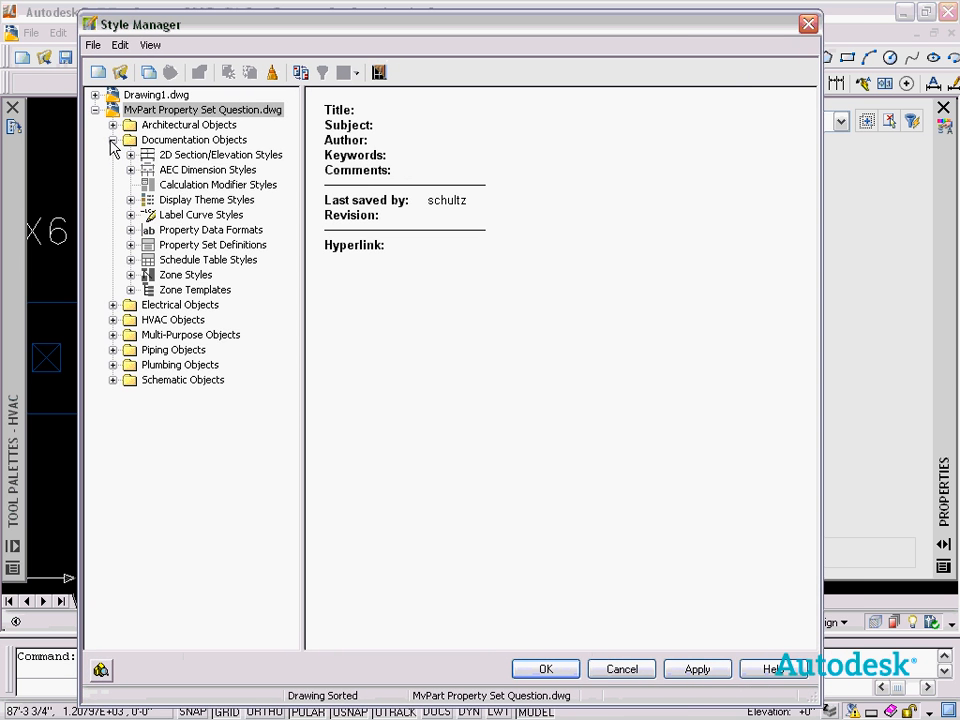
click(131, 245)
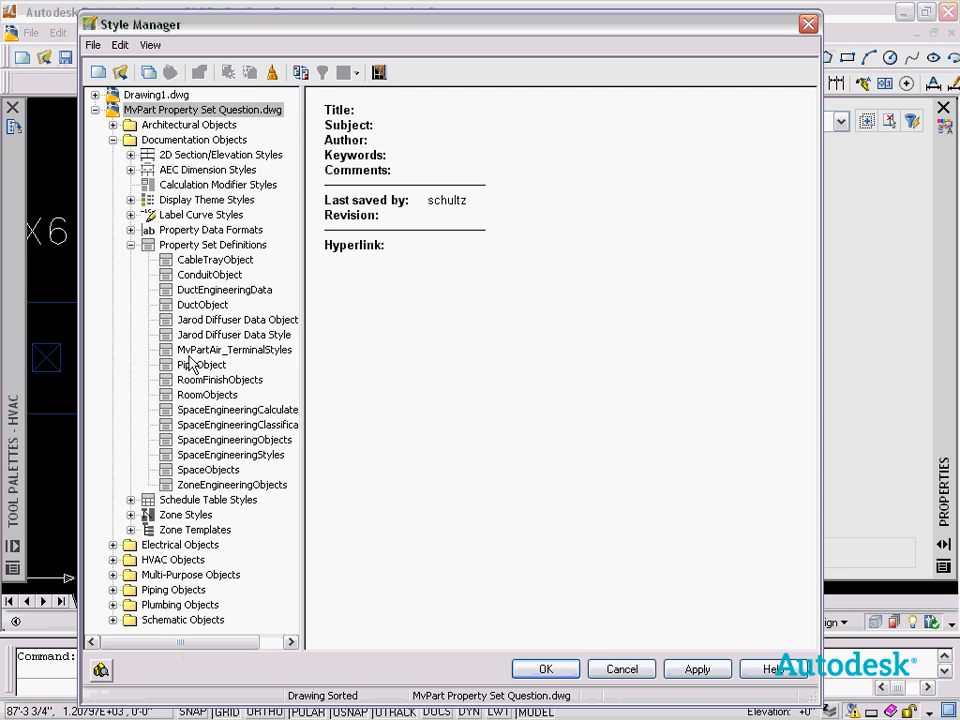
click(190, 352)
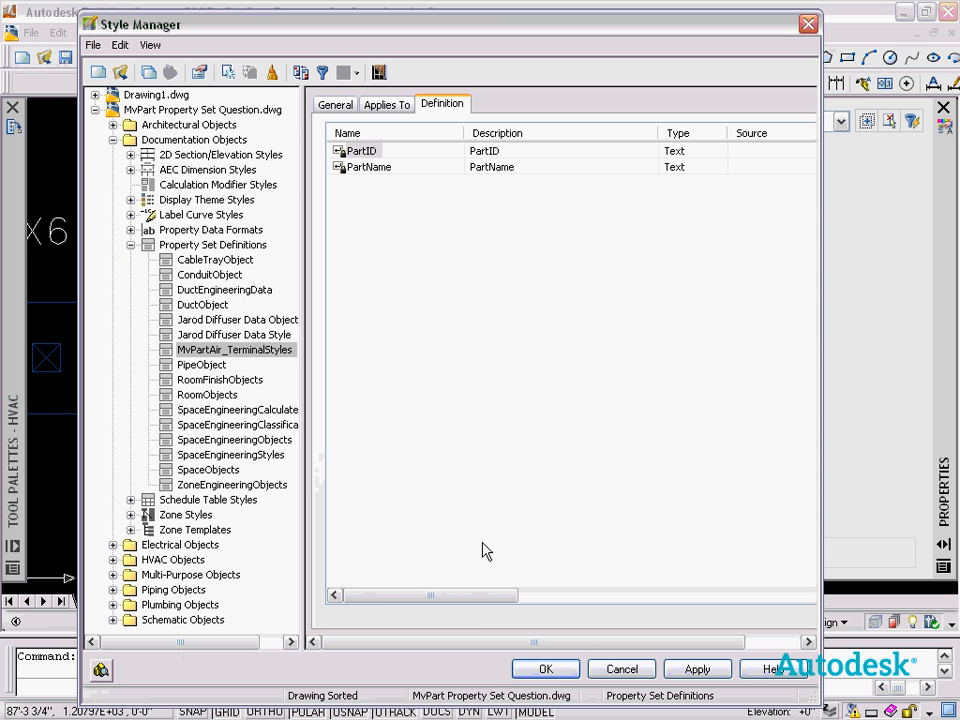
drag(471, 598, 913, 565)
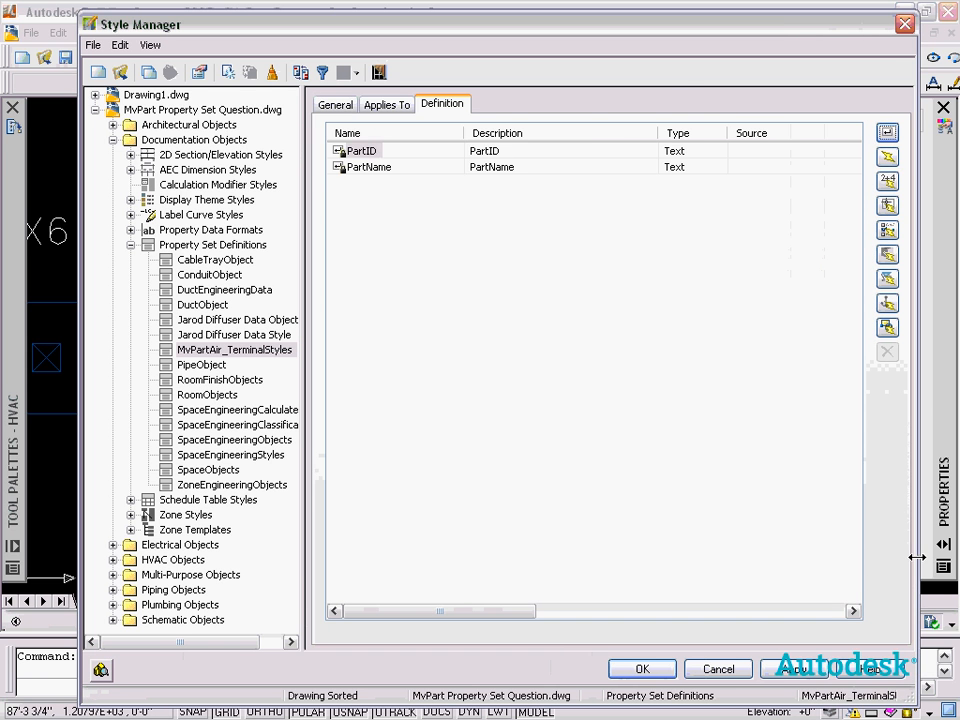
click(888, 158)
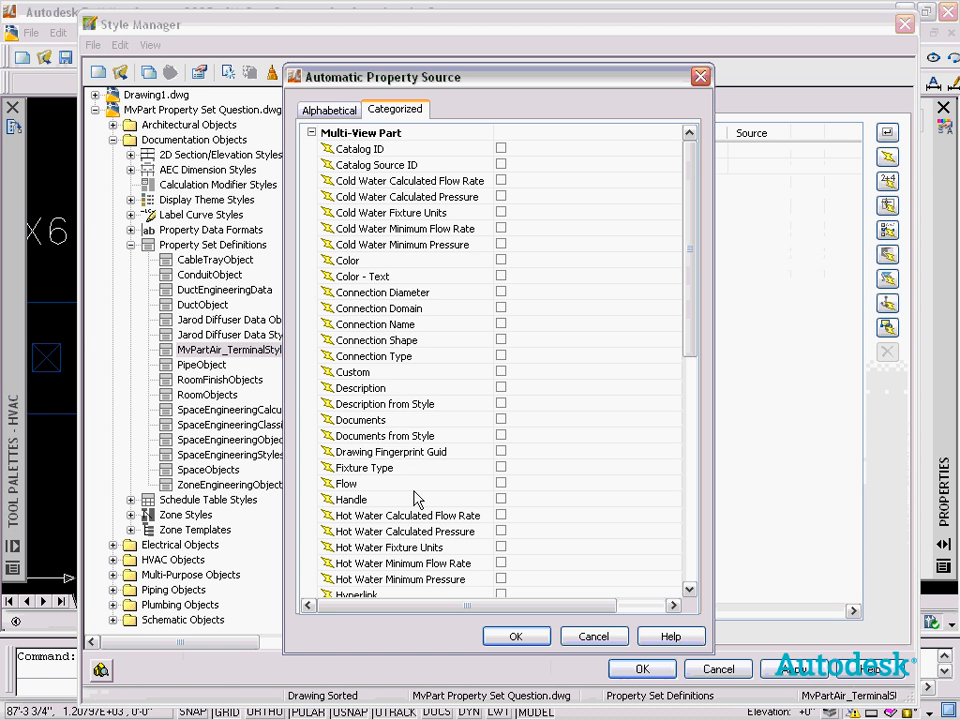
click(501, 483)
click(516, 636)
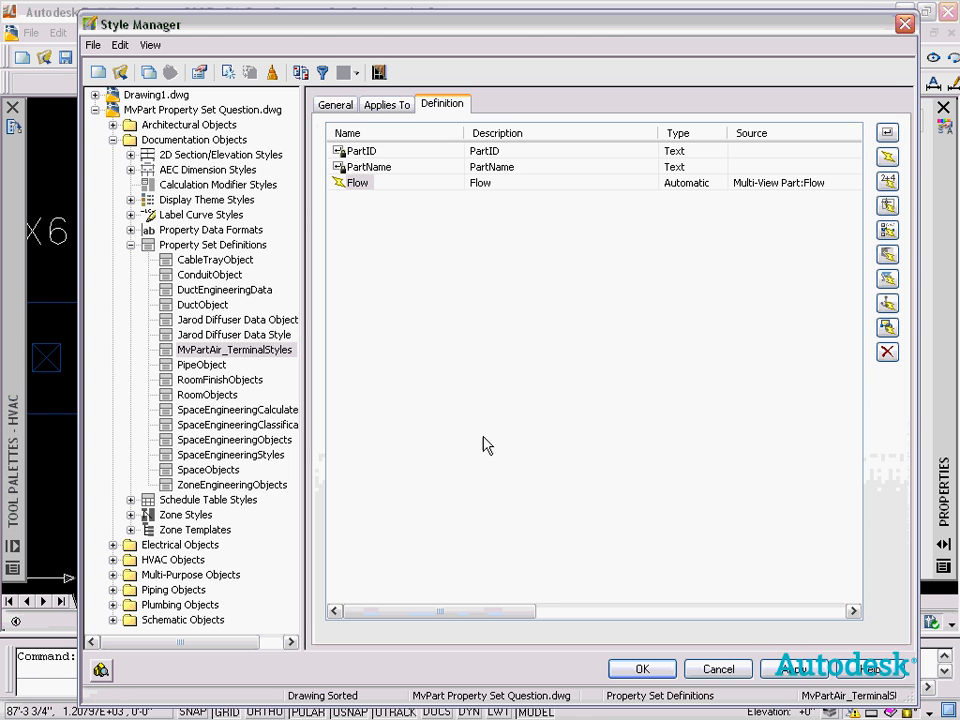
click(642, 668)
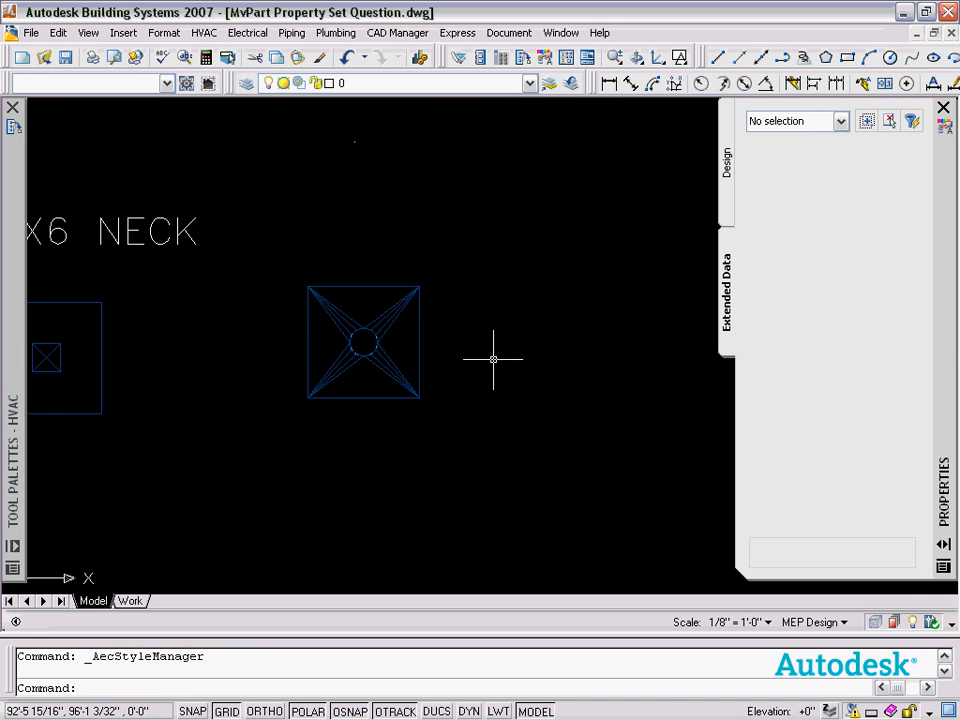
Step: Set the new diffuser's flow per terminal to 250 CFM, and check the Flow property in its extended data
scroll(343, 317, down, 3)
click(344, 348)
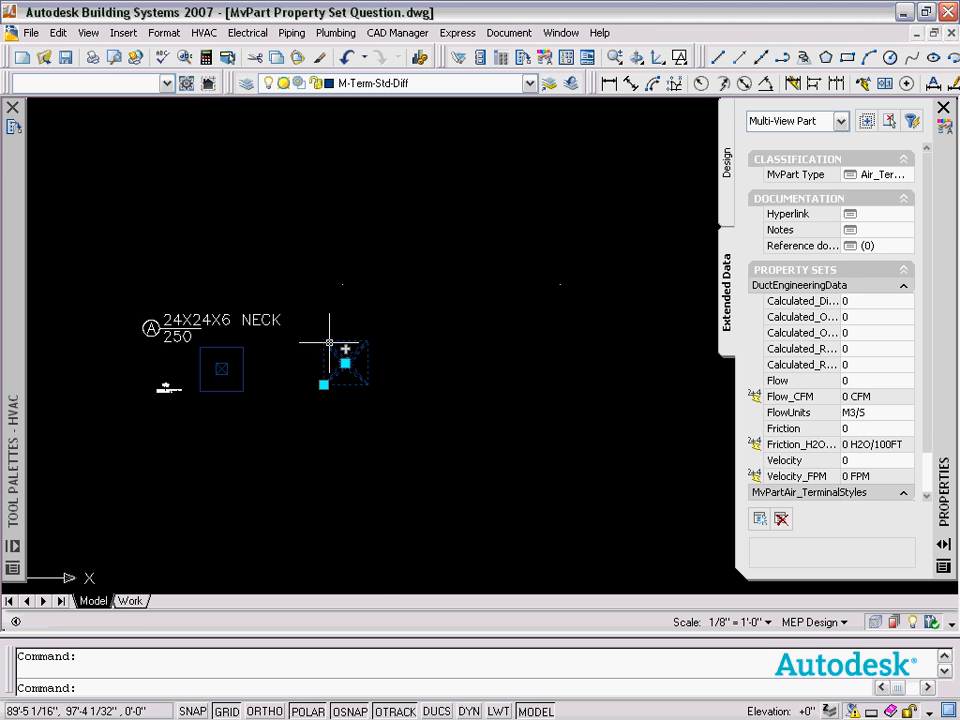
right_click(335, 350)
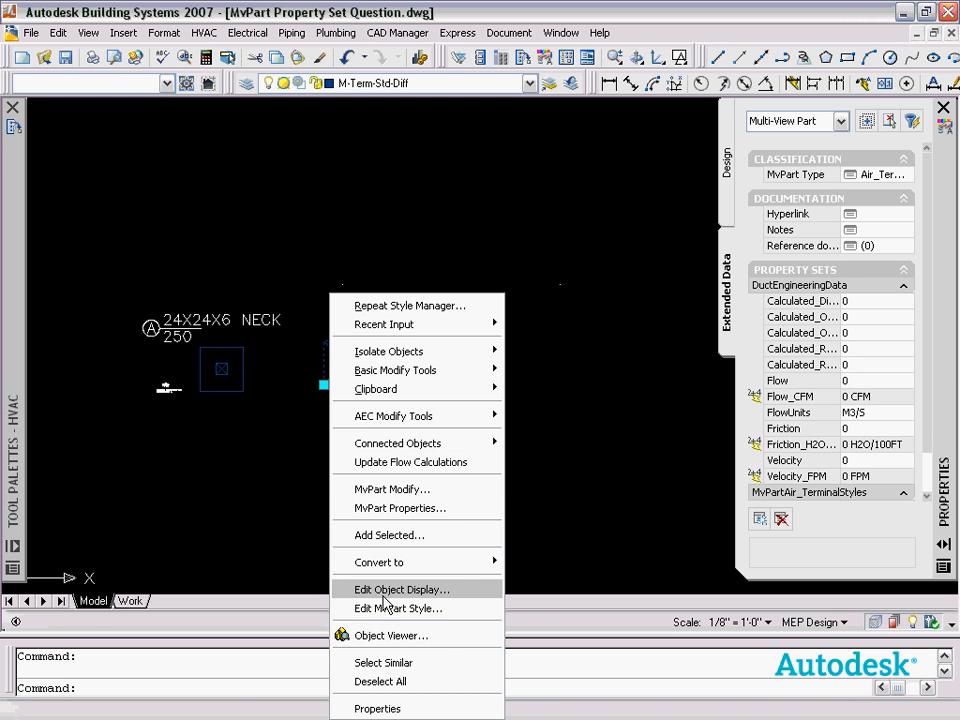
click(370, 489)
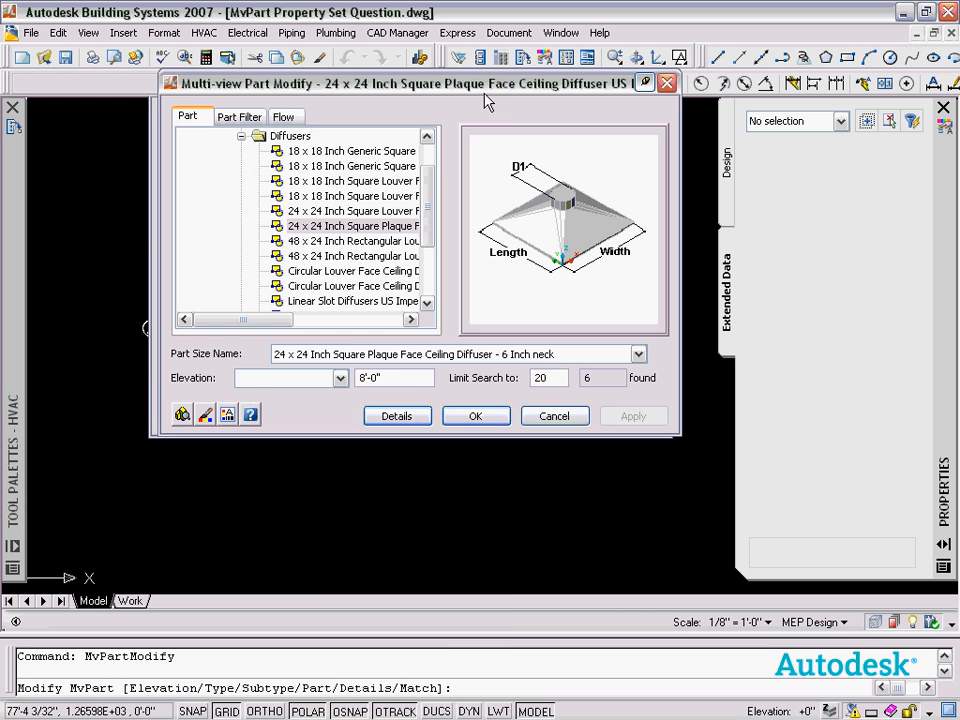
click(276, 131)
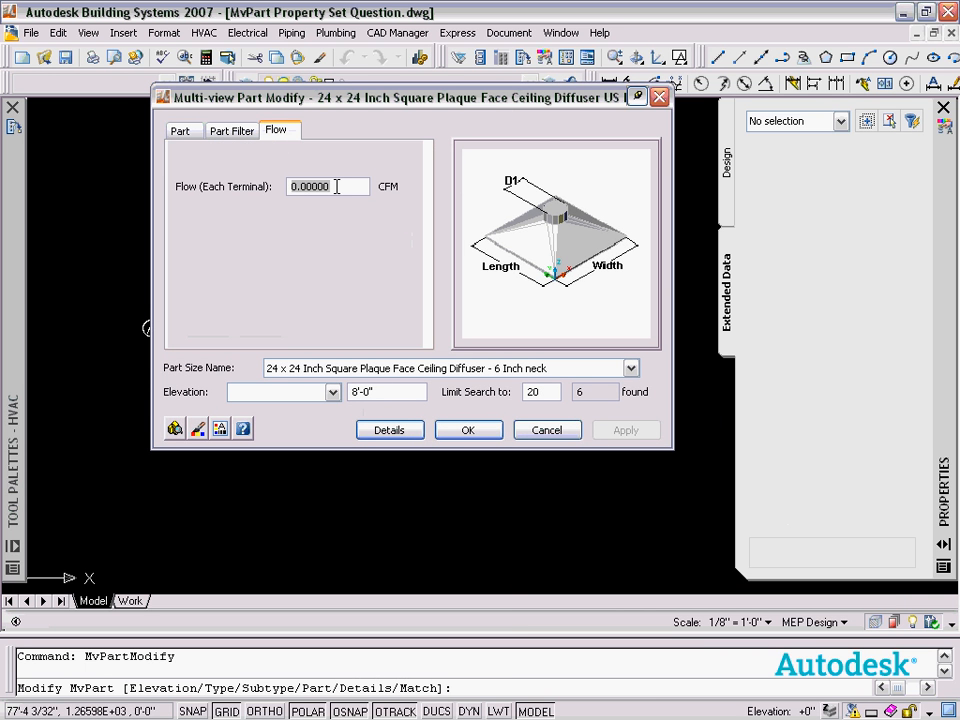
text(250)
key(Tab)
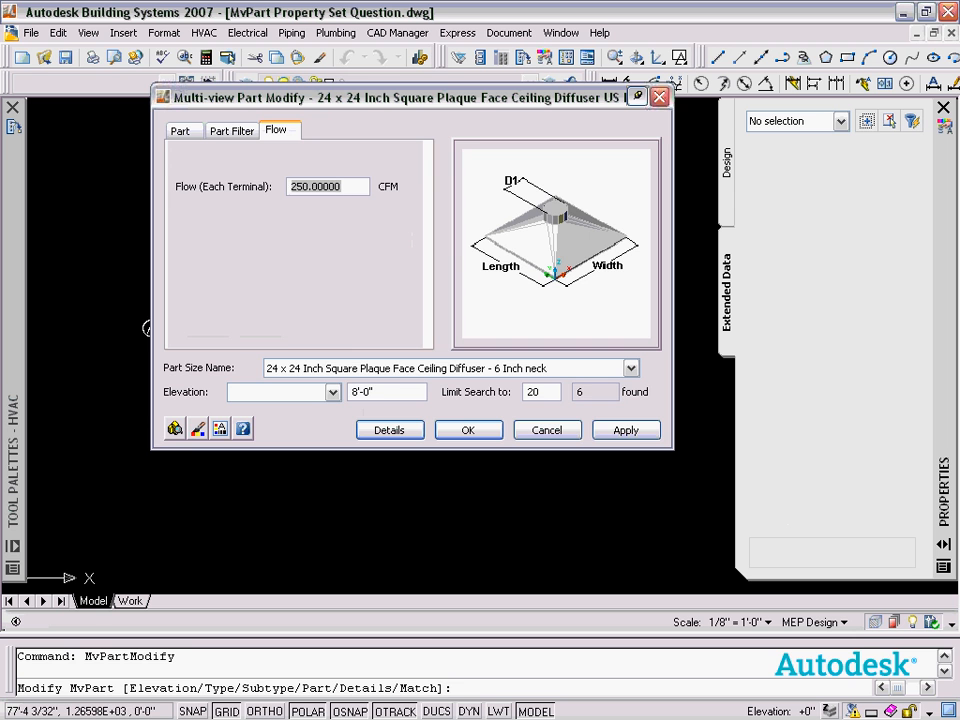
click(452, 431)
click(343, 380)
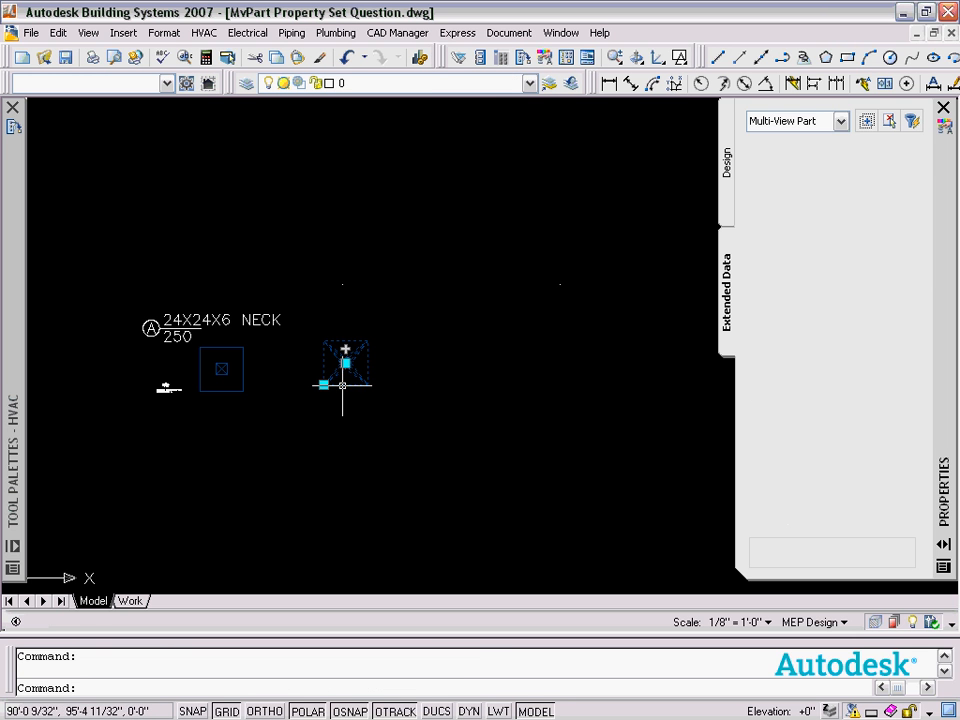
scroll(930, 360, down, 2)
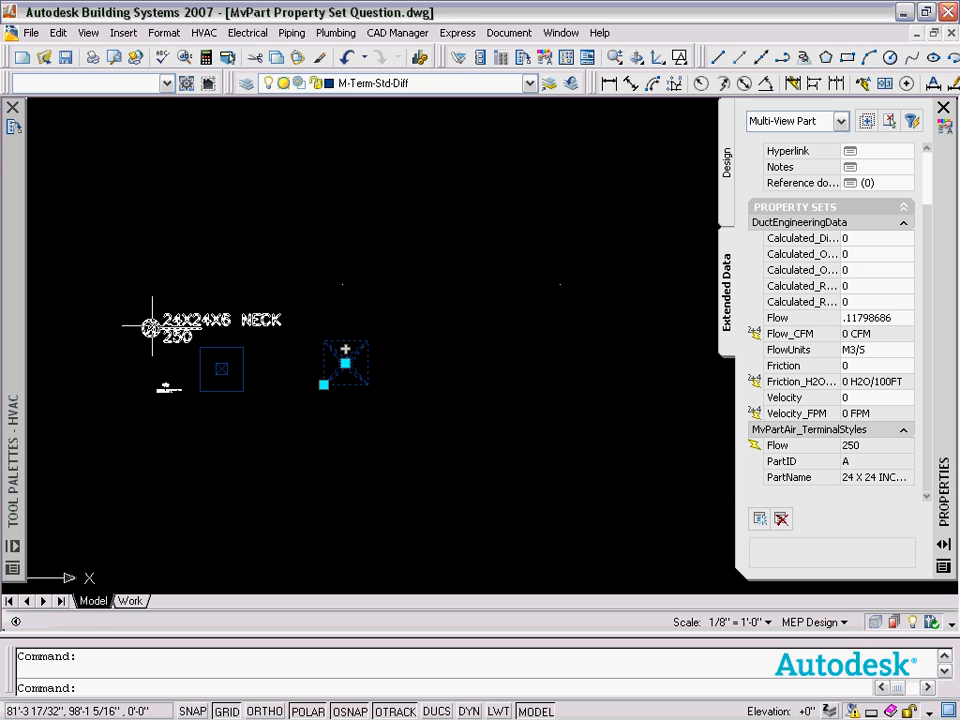
Step: Inspect the view blocks in the multi-view block definition of the sample Size/Flow diffuser tag
middle_drag(152, 327, 248, 294)
key(Escape)
scroll(258, 358, up, 5)
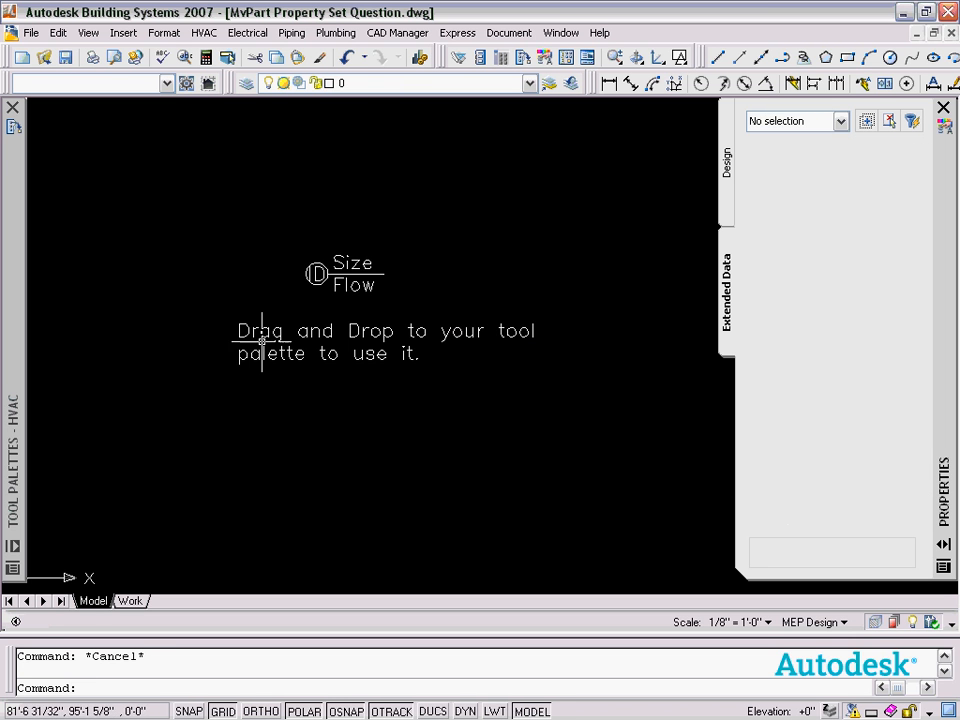
click(311, 280)
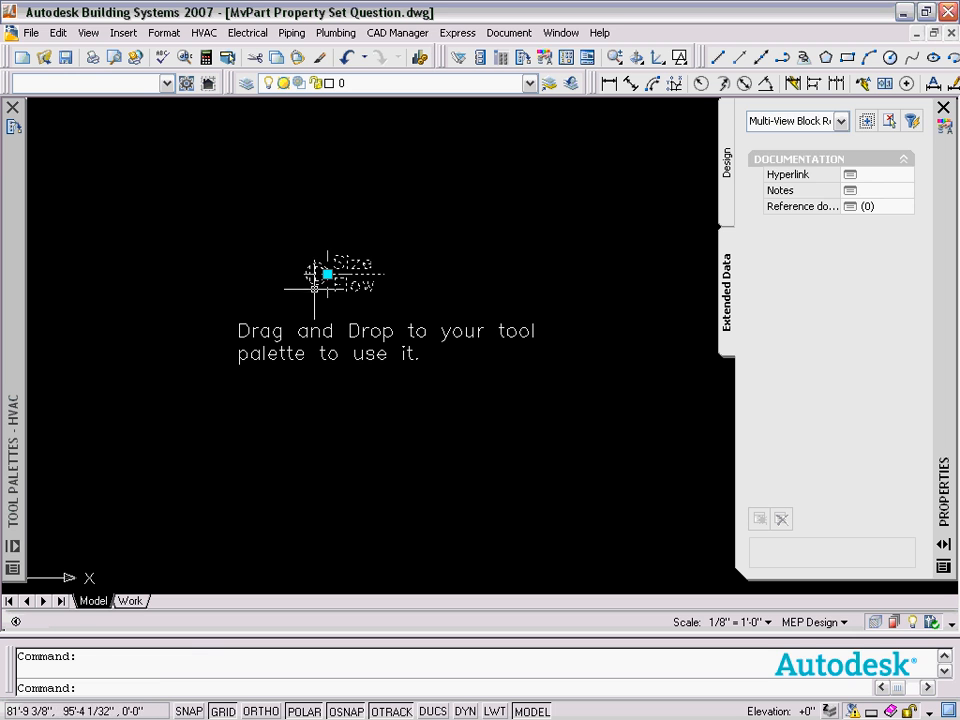
double_click(314, 284)
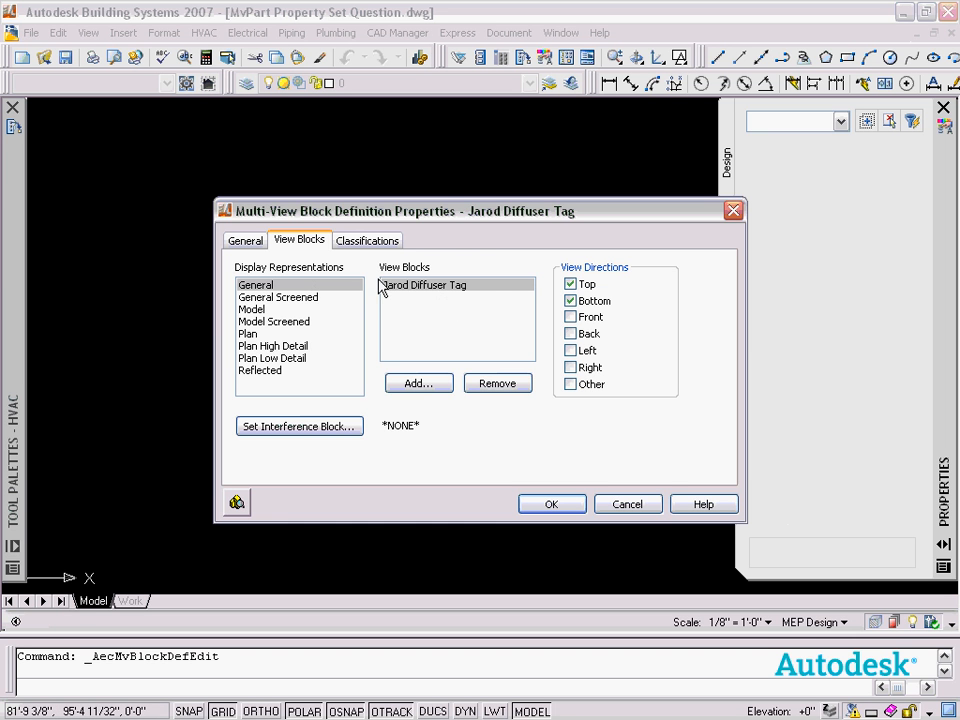
click(551, 503)
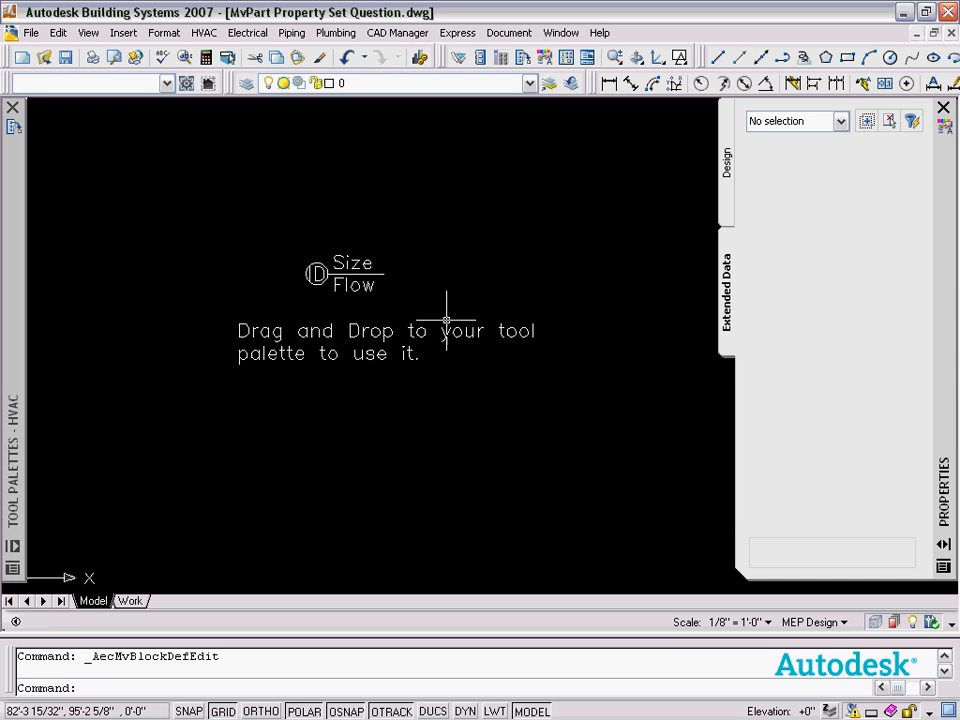
Step: Review the properties defined in the MvPartAir_TerminalStyles property set definition of the drawing
middle_drag(446, 321, 337, 345)
scroll(348, 345, down, 4)
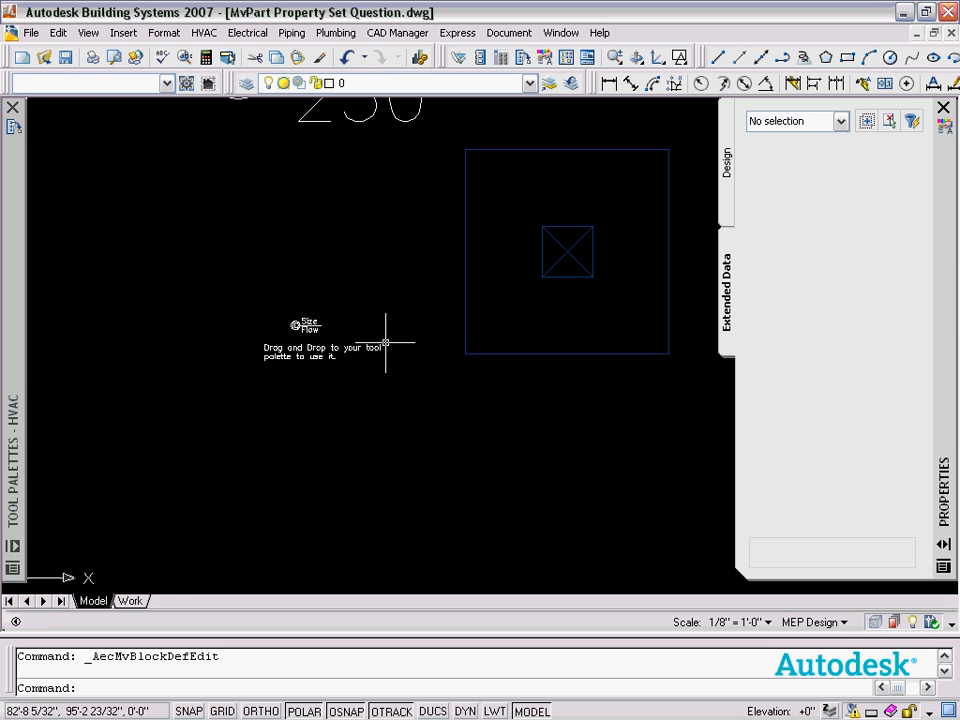
click(203, 33)
mouse_move(164, 32)
click(174, 57)
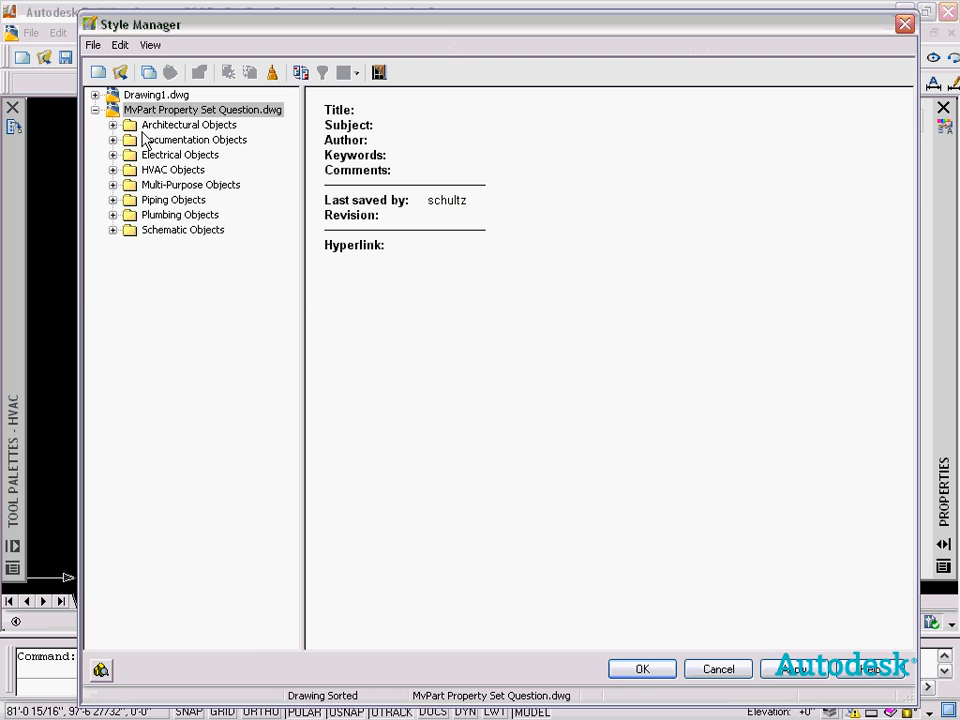
click(114, 139)
click(130, 245)
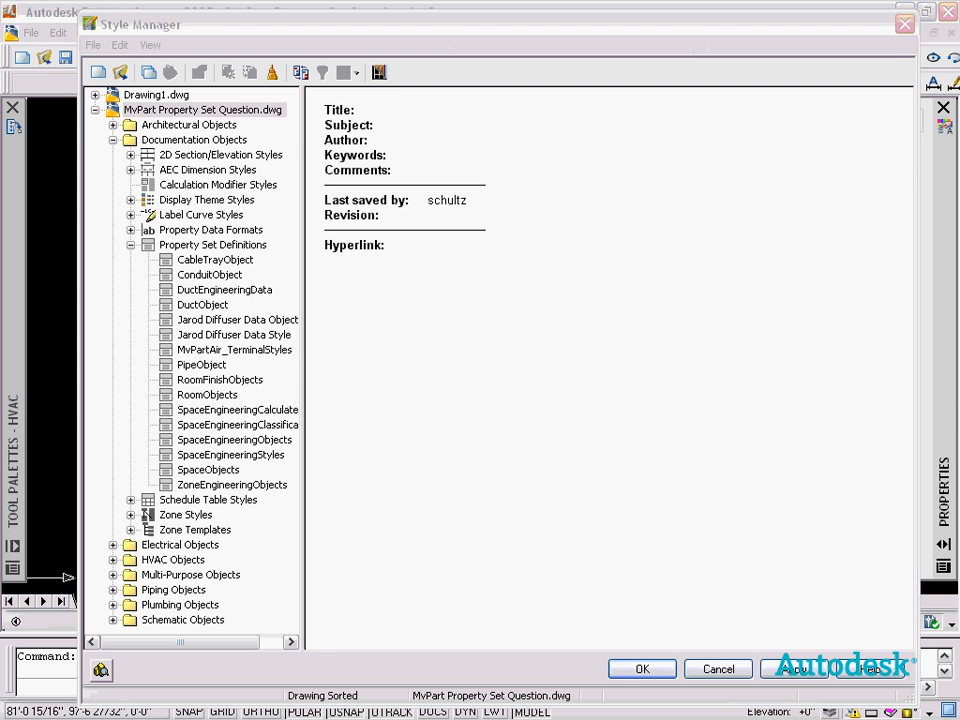
drag(553, 81, 278, 104)
click(198, 352)
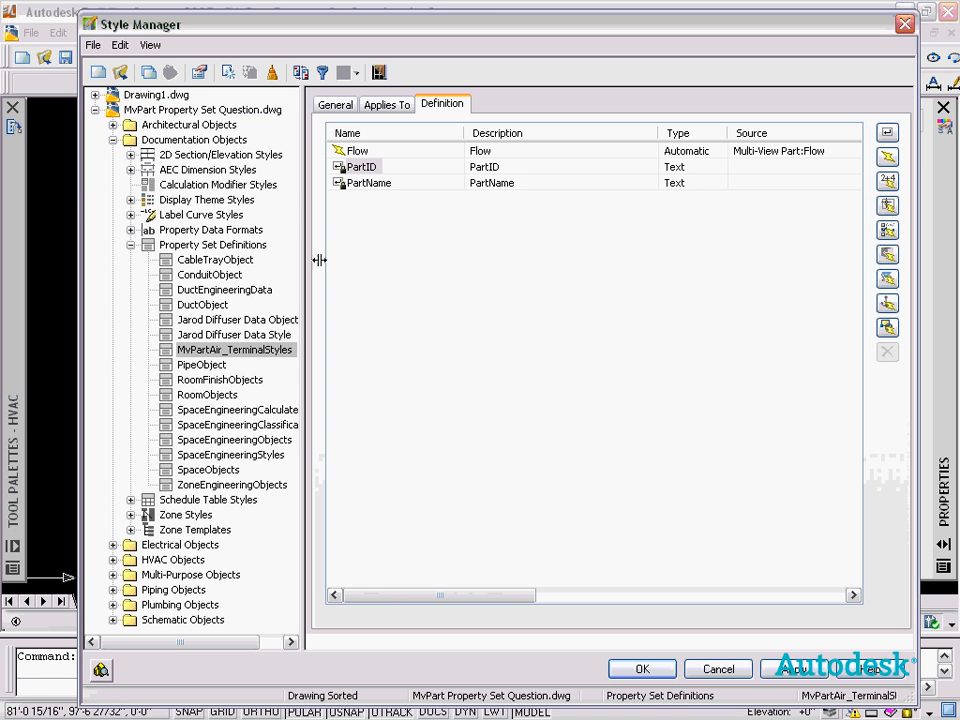
Step: List all property set definitions of the drawing and select MvPartAir_TerminalStyles among them
click(204, 247)
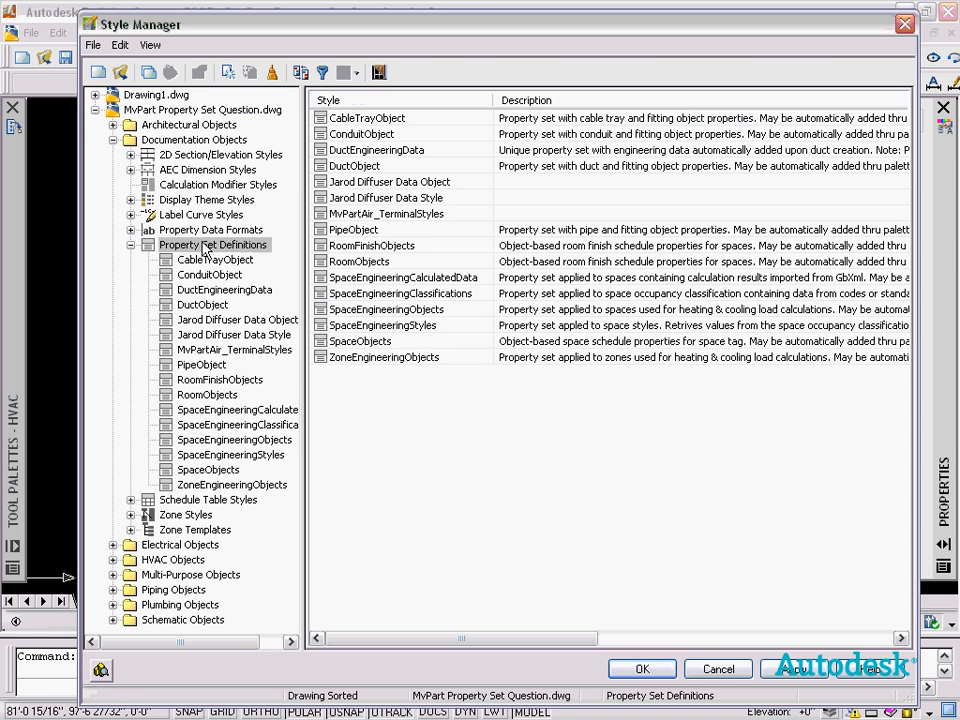
double_click(388, 213)
click(157, 248)
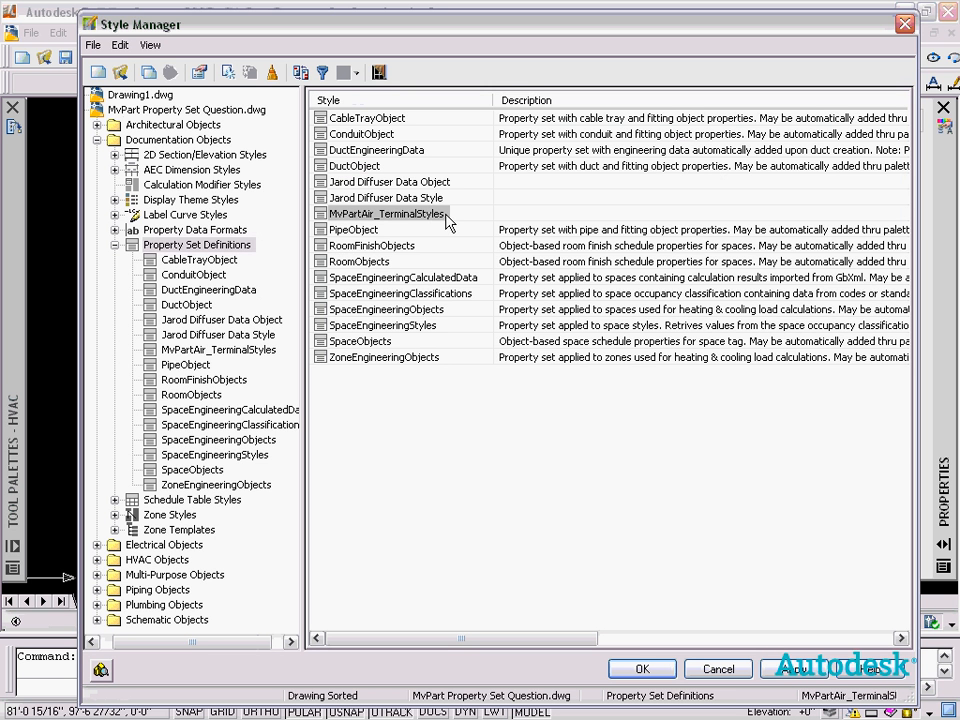
Step: Check the exact names of the MvPartAir_TerminalStyles property set and its Flow, PartID and PartName properties
click(450, 222)
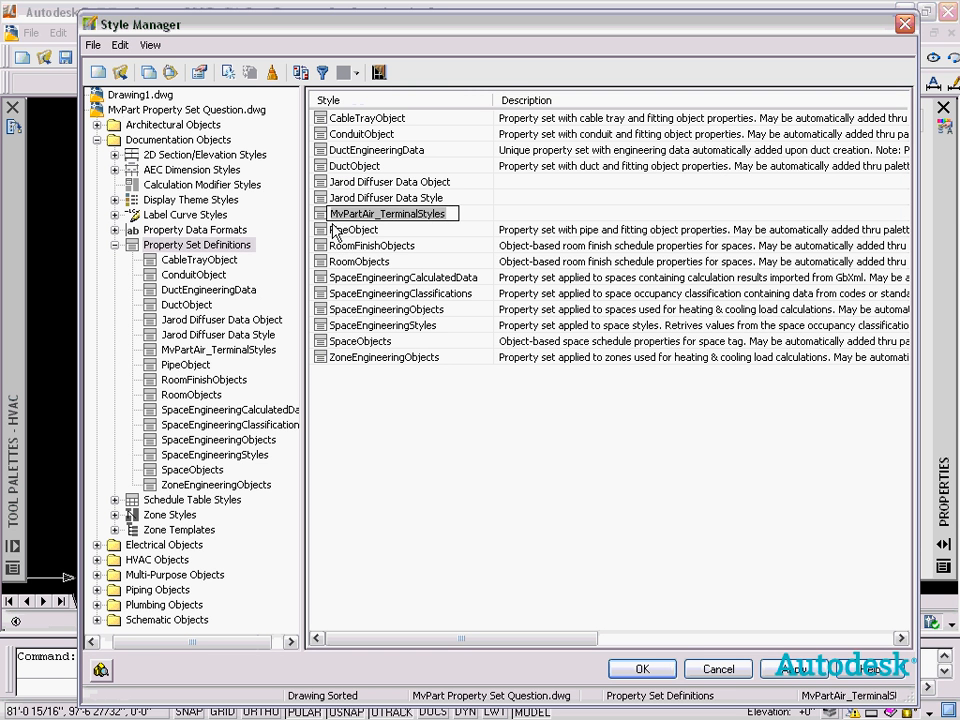
click(517, 214)
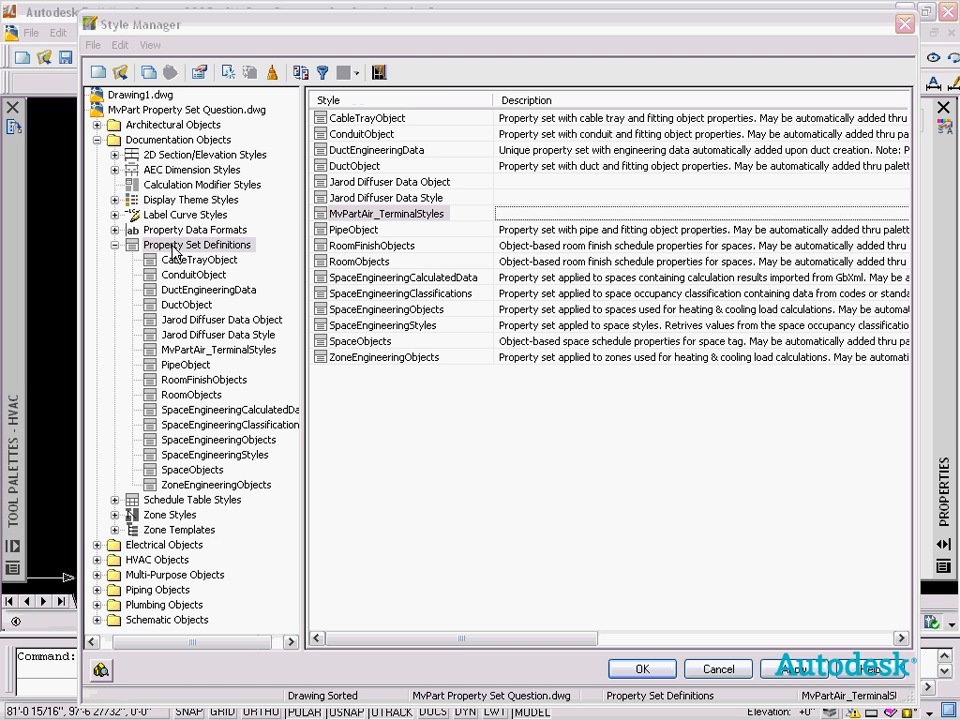
double_click(366, 214)
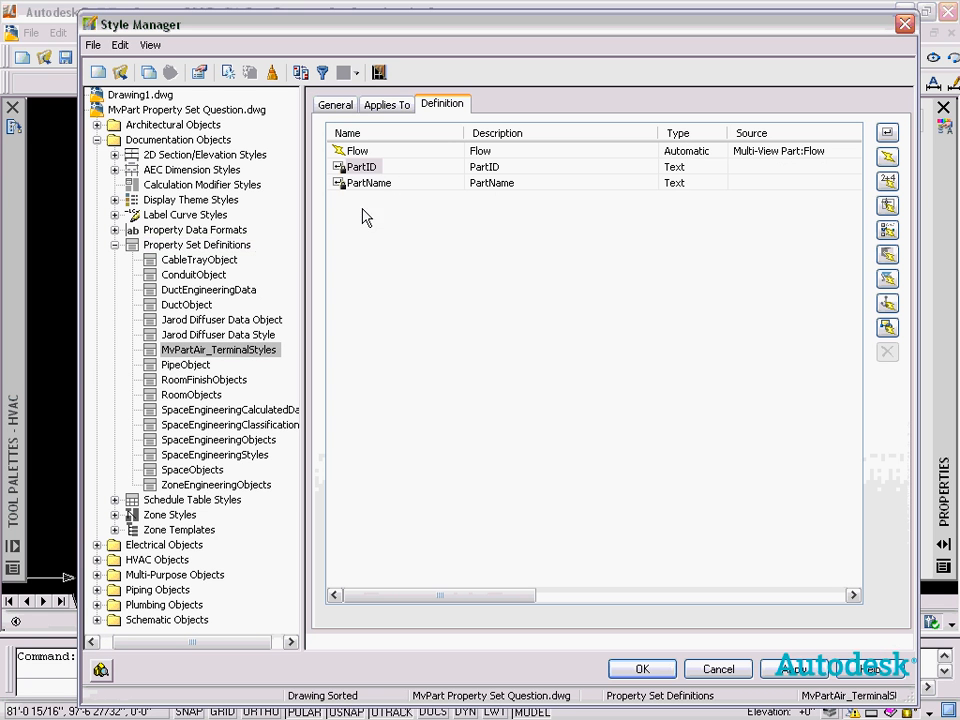
click(363, 152)
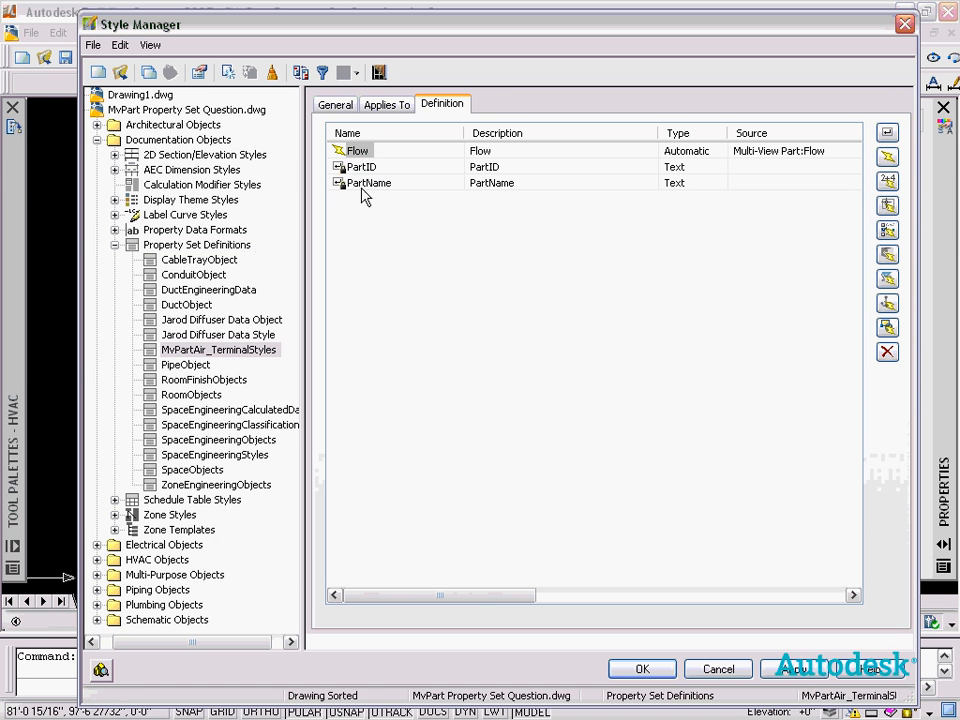
click(350, 168)
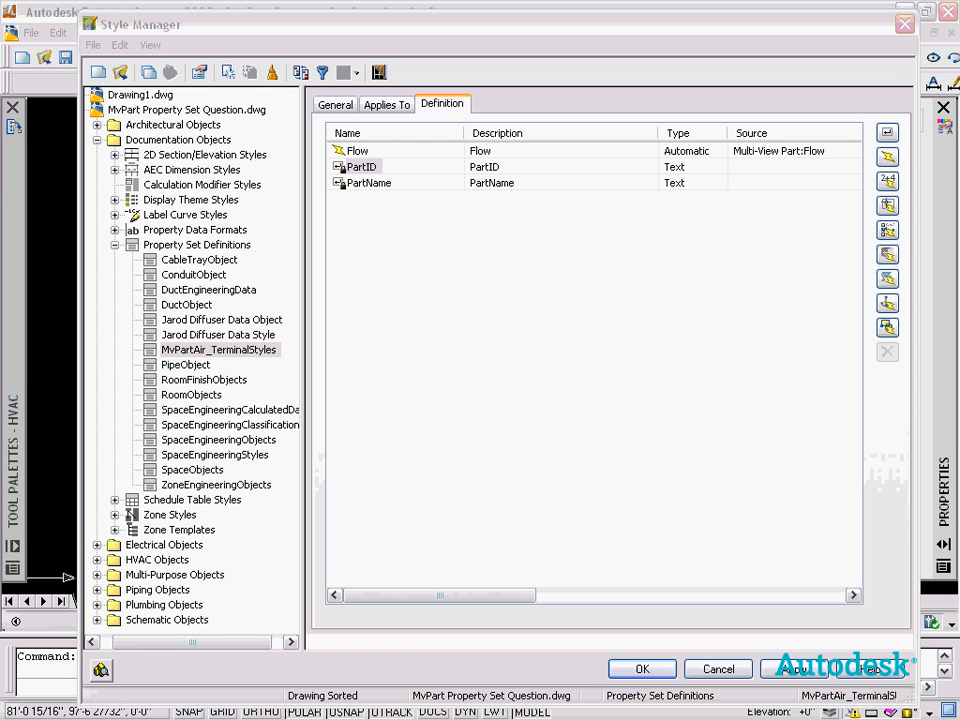
Step: Review the three attribute tag names listed in PSD Names.txt in Notepad, and close the Style Manager
drag(539, 74, 488, 174)
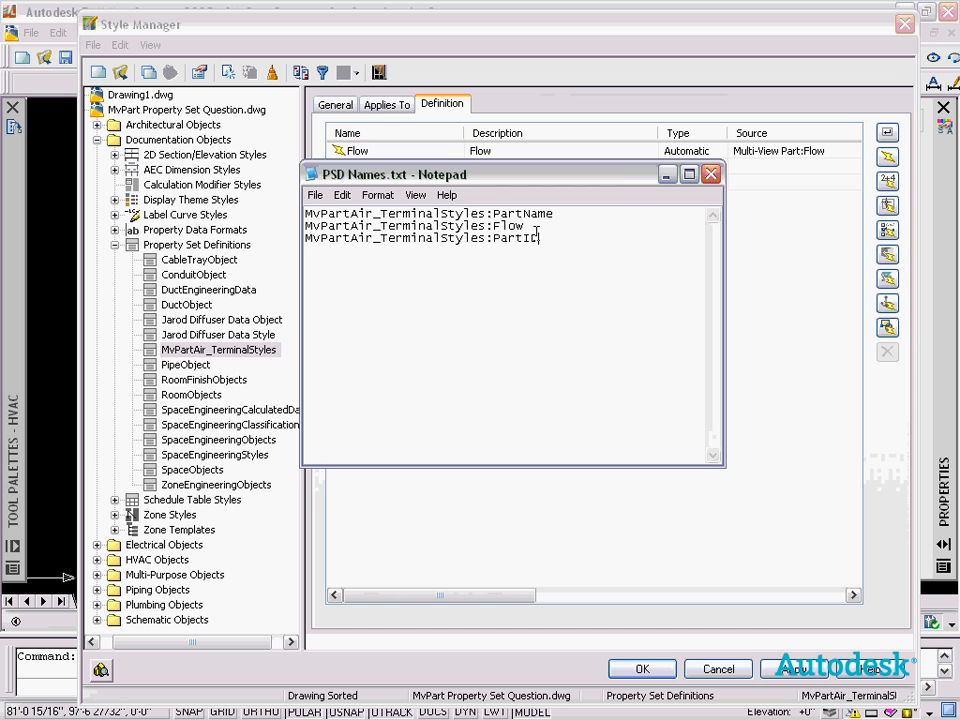
click(667, 175)
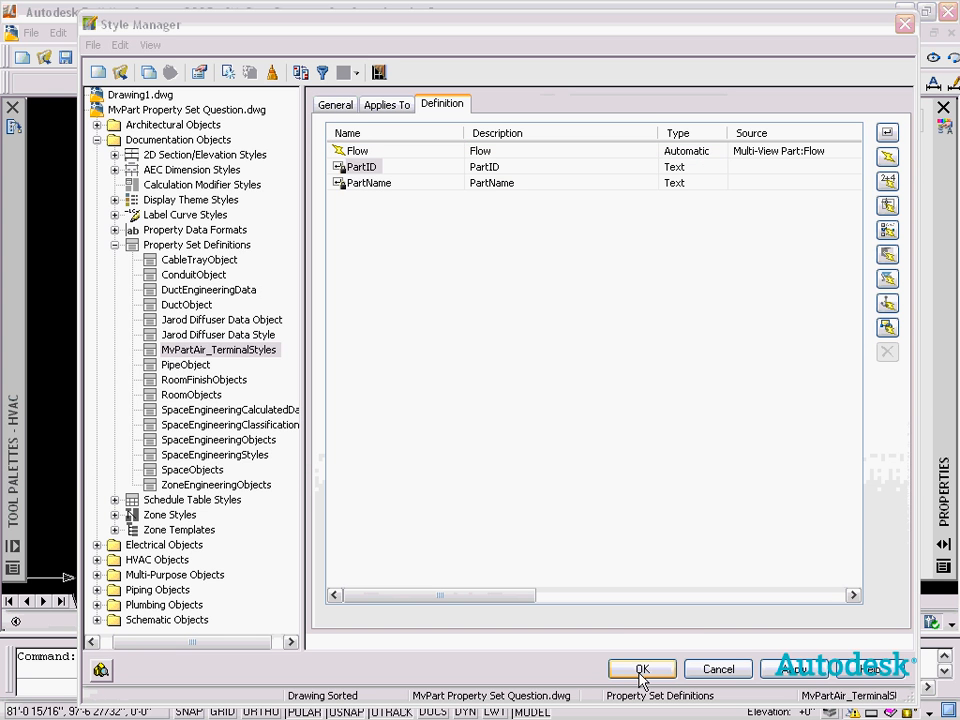
click(641, 669)
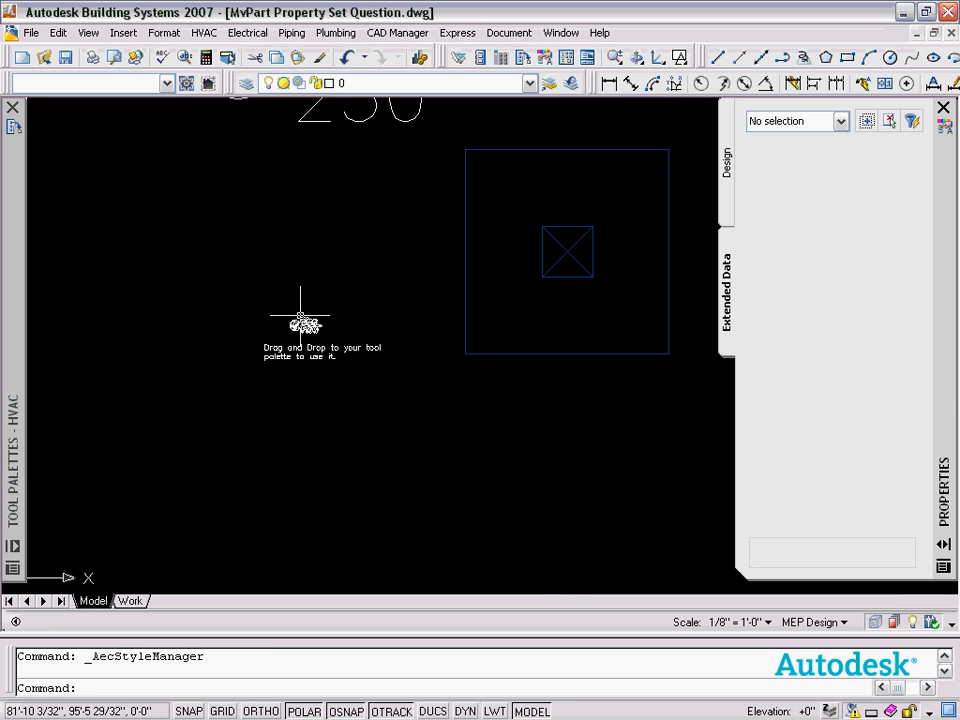
Step: Open the diffuser tag block definition for editing in the Block Editor
key(Return)
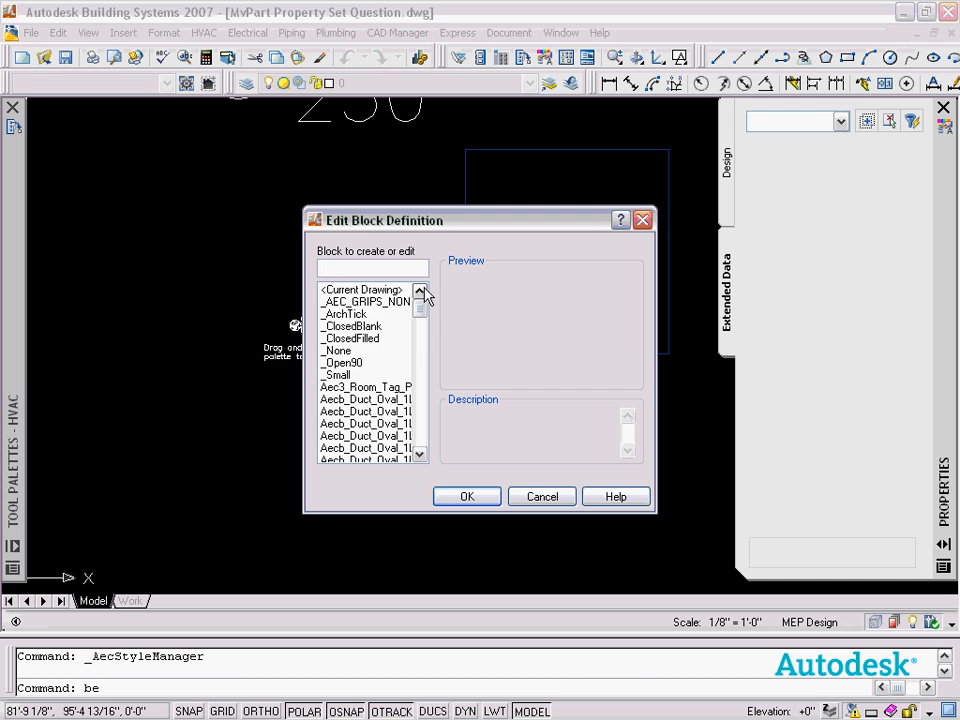
drag(421, 300, 422, 439)
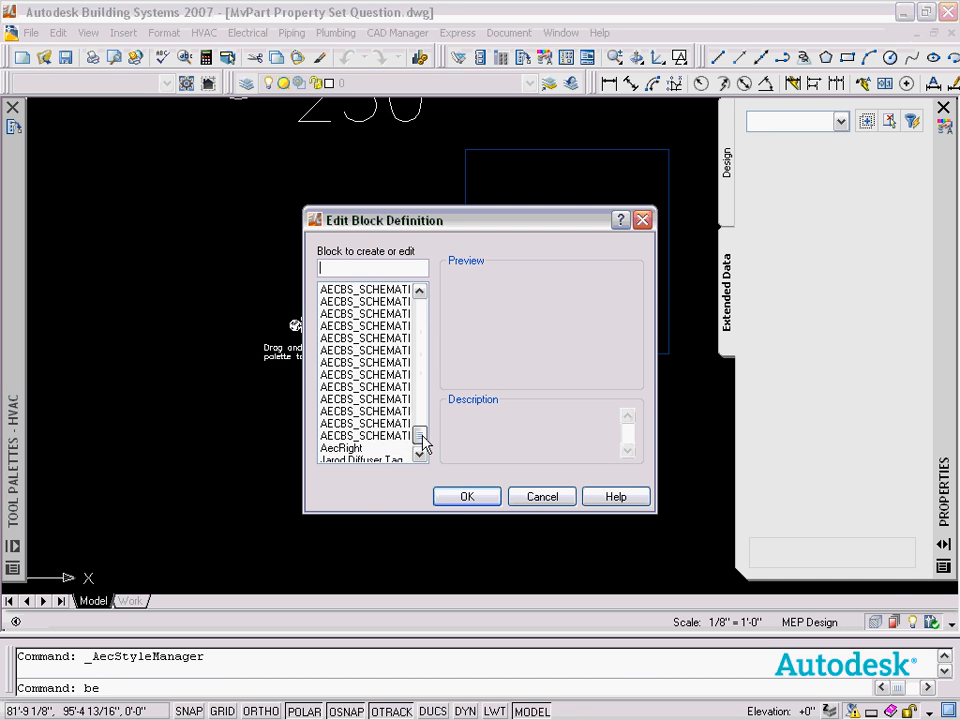
click(362, 448)
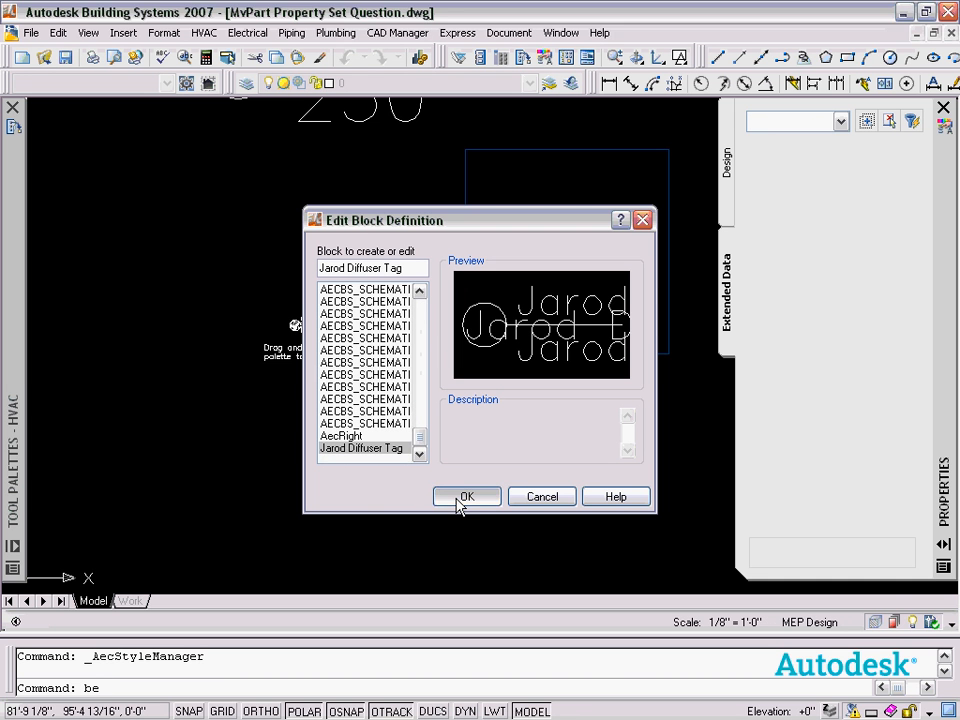
click(463, 497)
scroll(336, 378, up, 2)
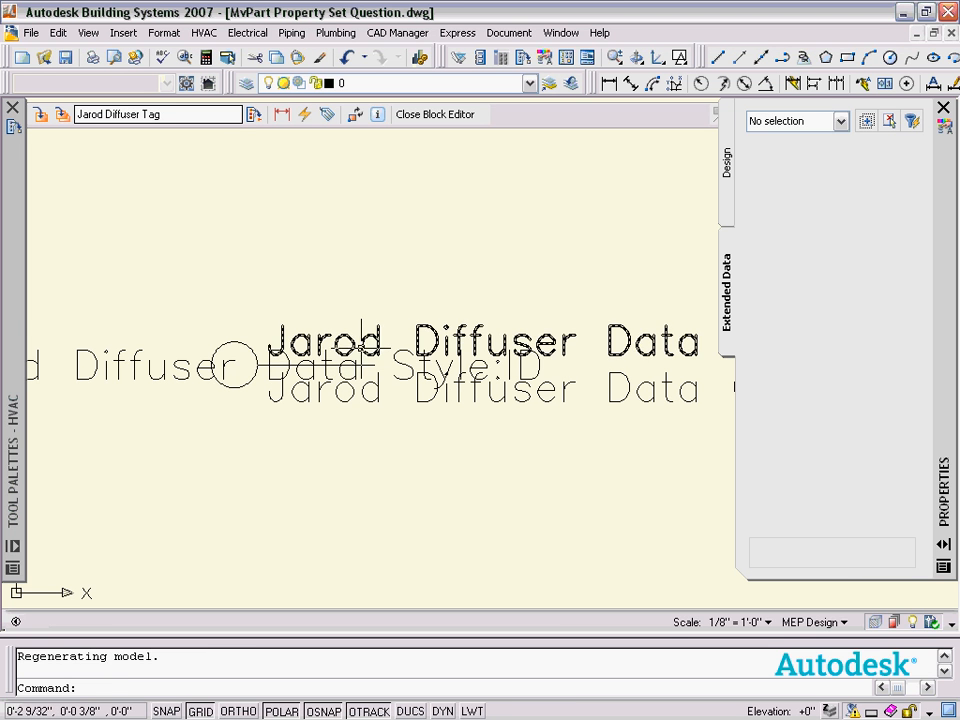
Step: Change the tag of the block's Size attribute to MvPartAir_TerminalStyles:PartName
click(360, 345)
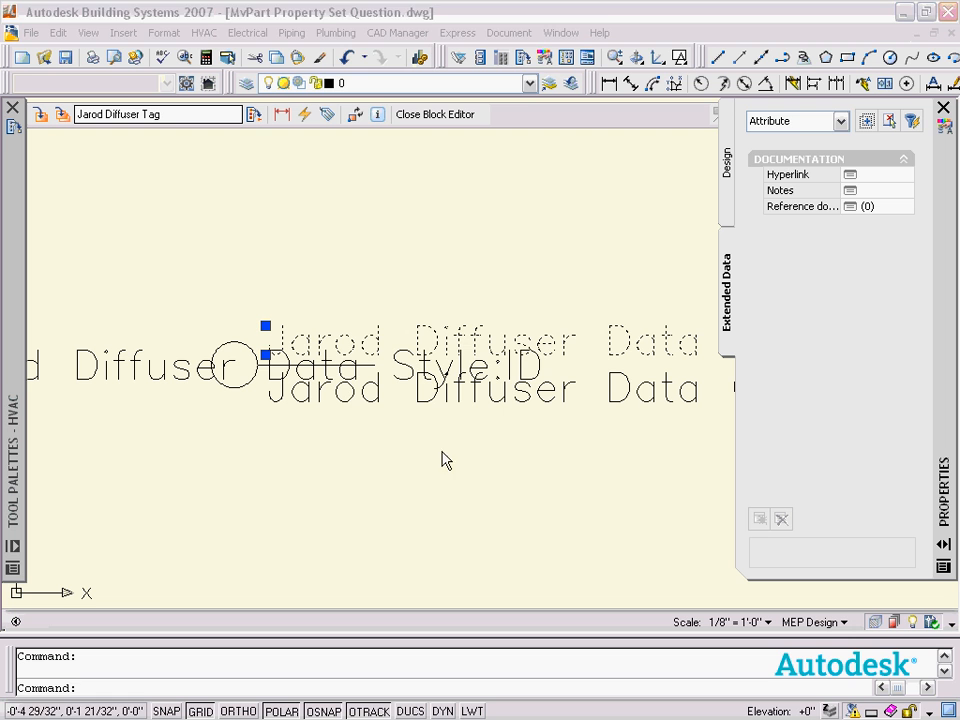
double_click(430, 330)
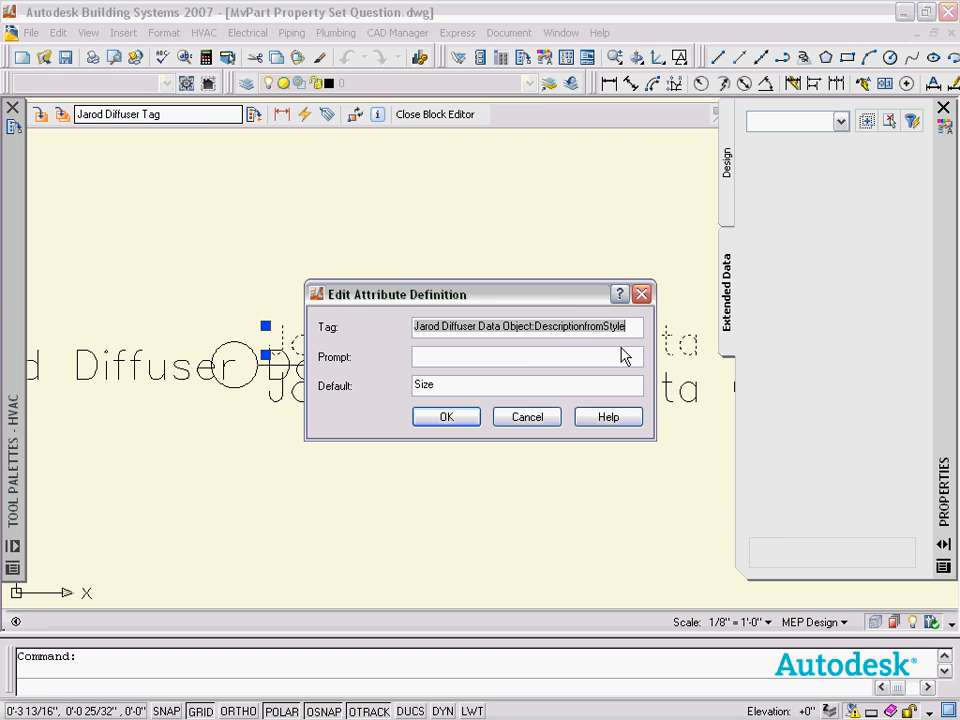
text(MvPartAir_TerminalStyles:PartName)
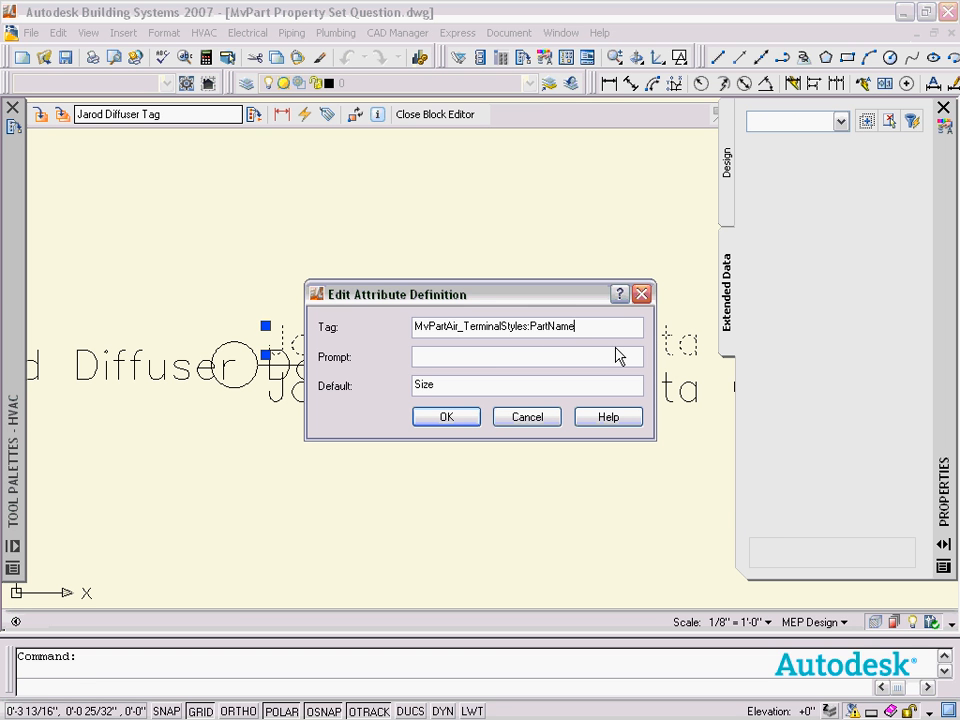
click(446, 420)
Step: Change the tag of the block's Flow attribute to MvPartAir_TerminalStyles:Flow
click(380, 398)
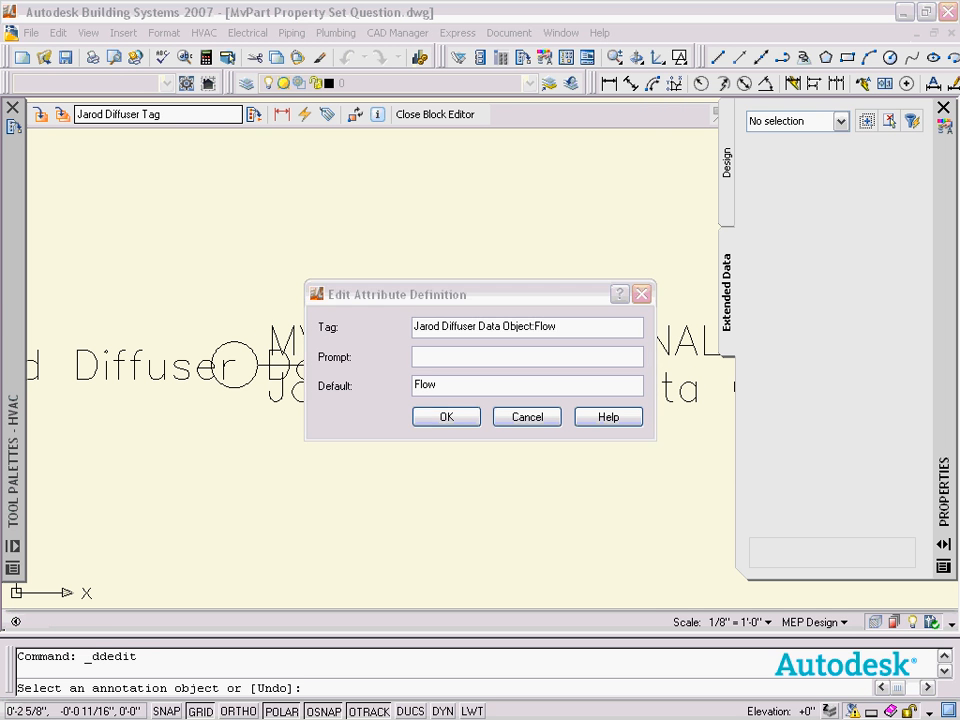
click(568, 328)
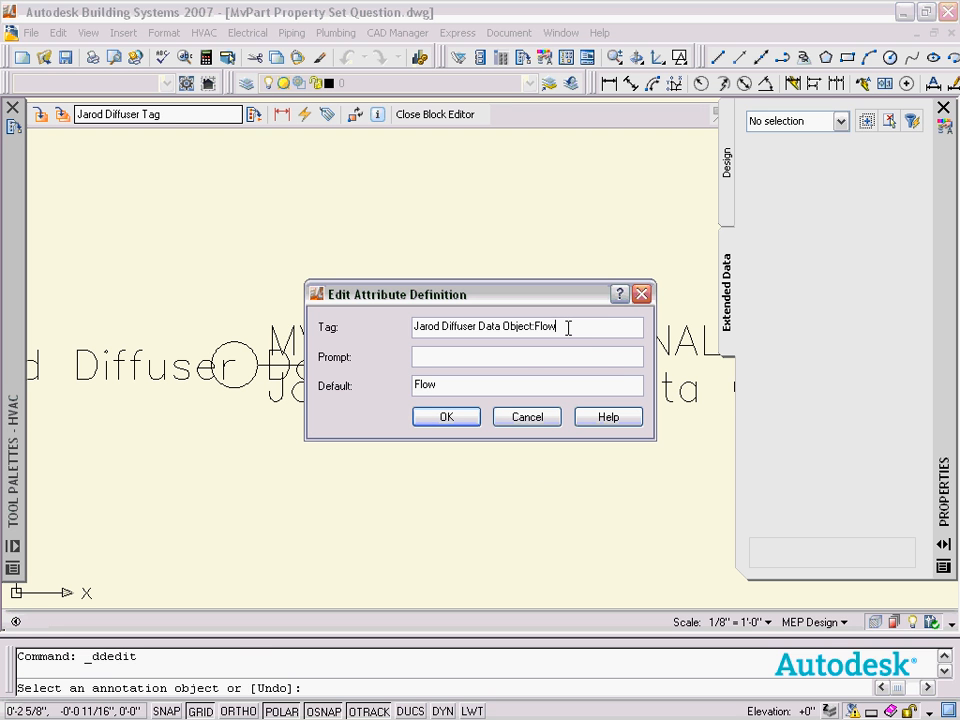
drag(568, 328, 161, 317)
text(MvPartAir_TerminalStyles:Flow)
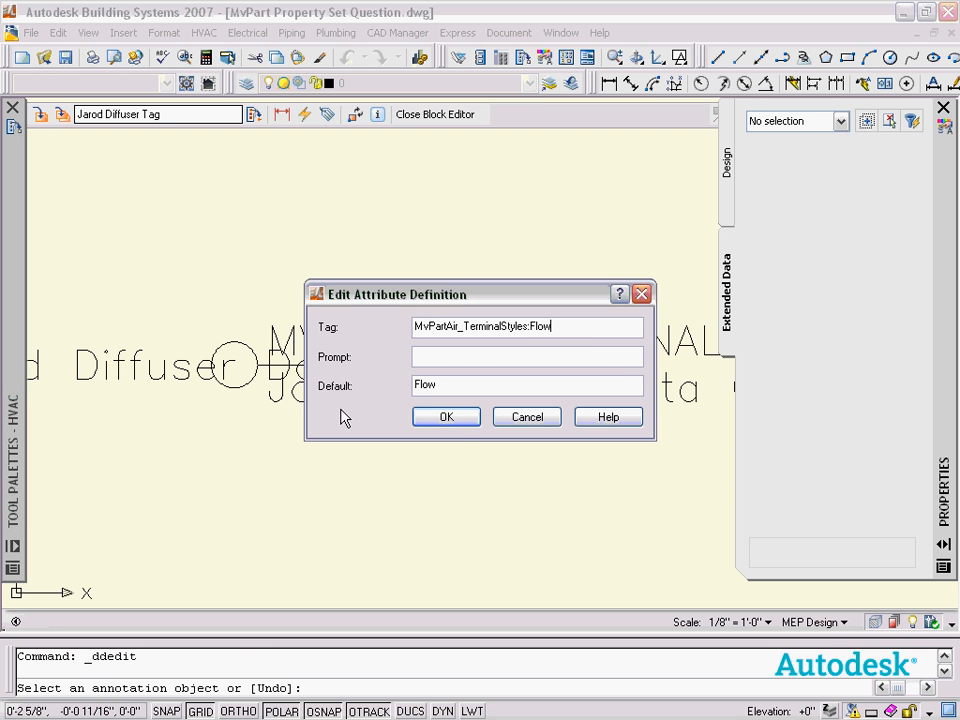
click(446, 418)
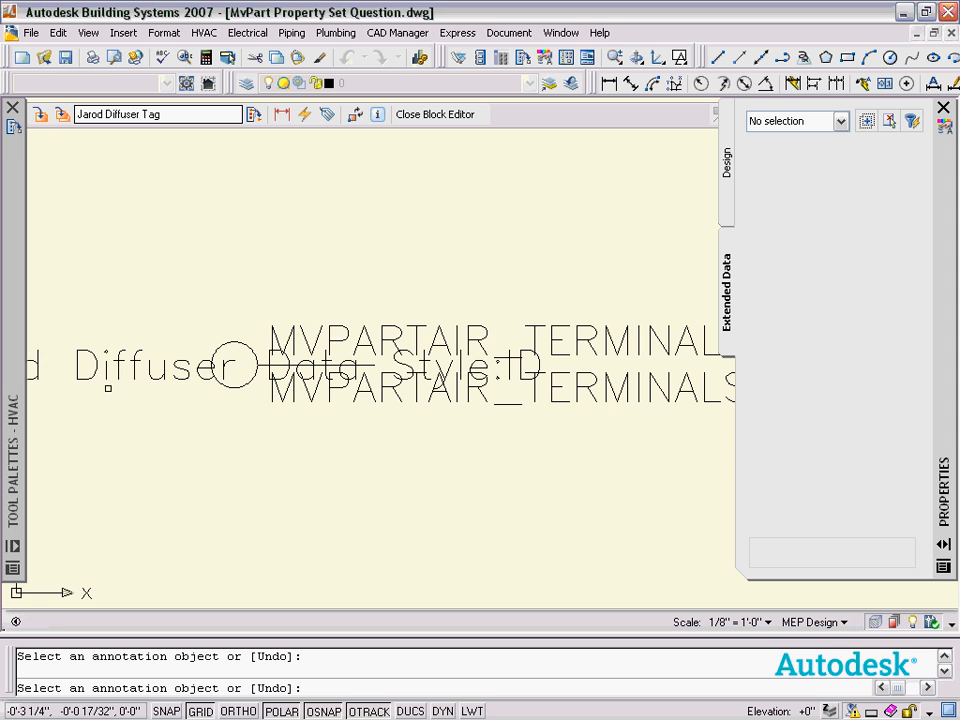
Step: Change the tag of the block's ID attribute to MvPartAir_TerminalStyles:PartID
click(110, 378)
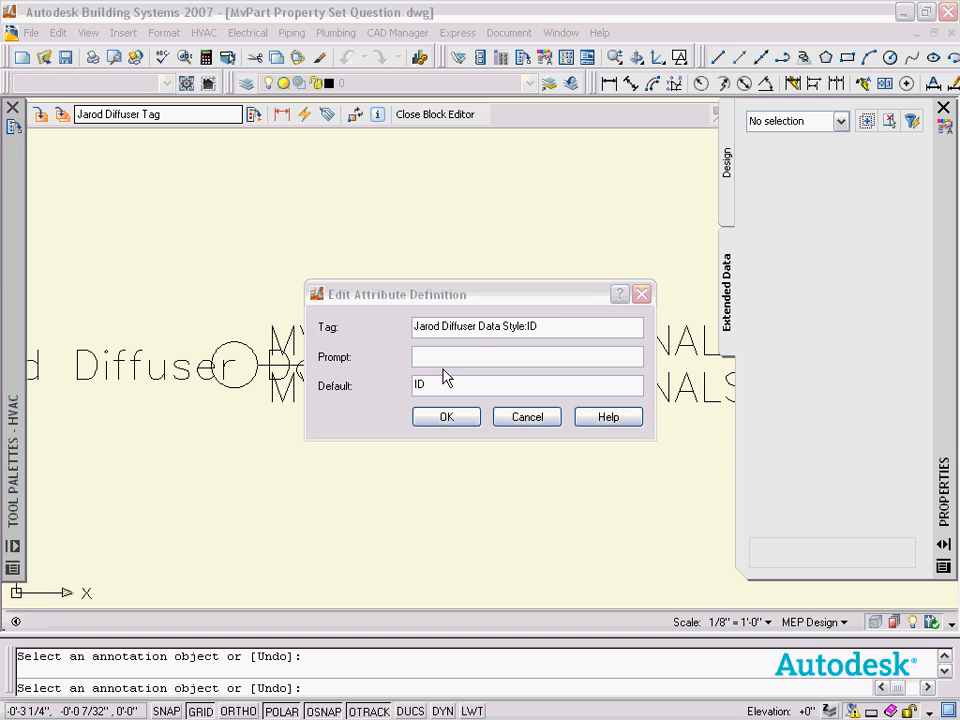
click(555, 326)
drag(555, 326, 146, 336)
text(MvPartAir_TerminalStyles:PartID)
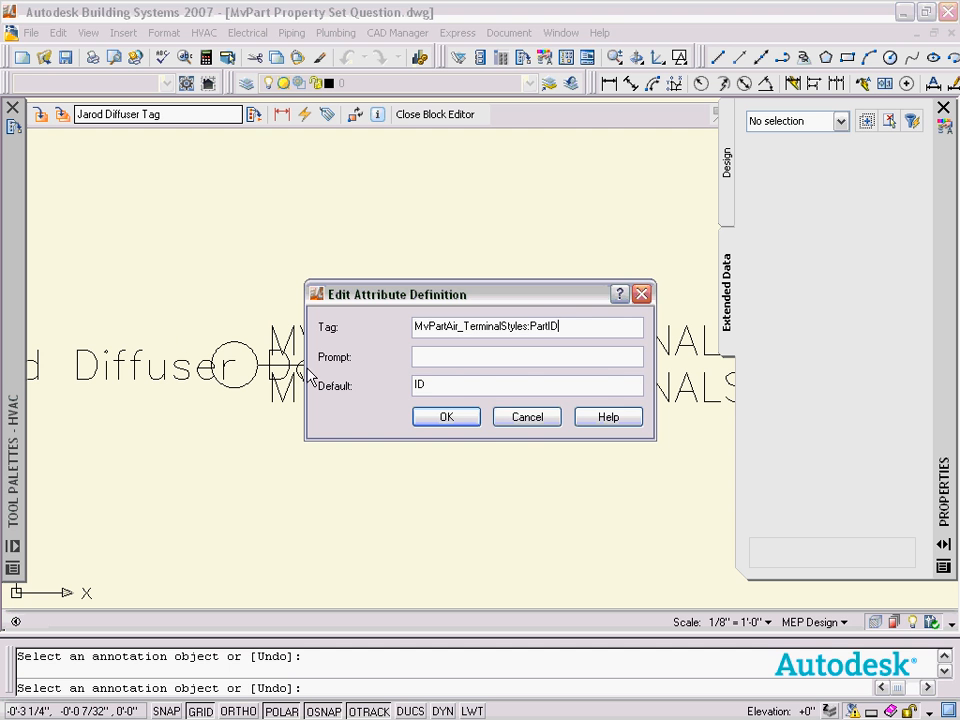
click(457, 421)
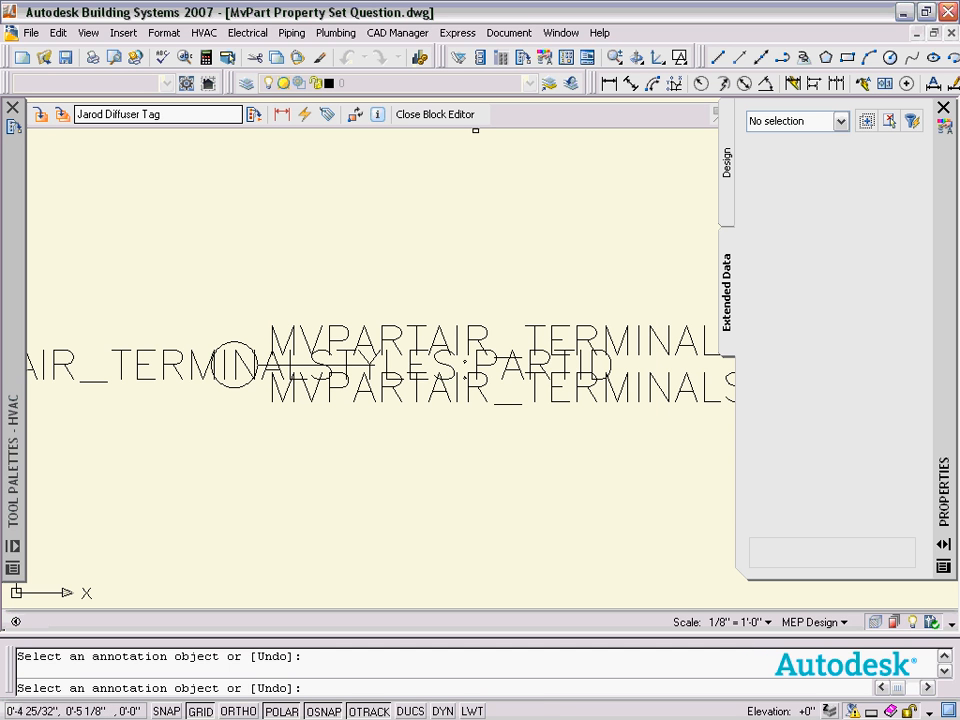
Step: Close the Block Editor and save the changes to the diffuser tag block
click(448, 119)
click(414, 398)
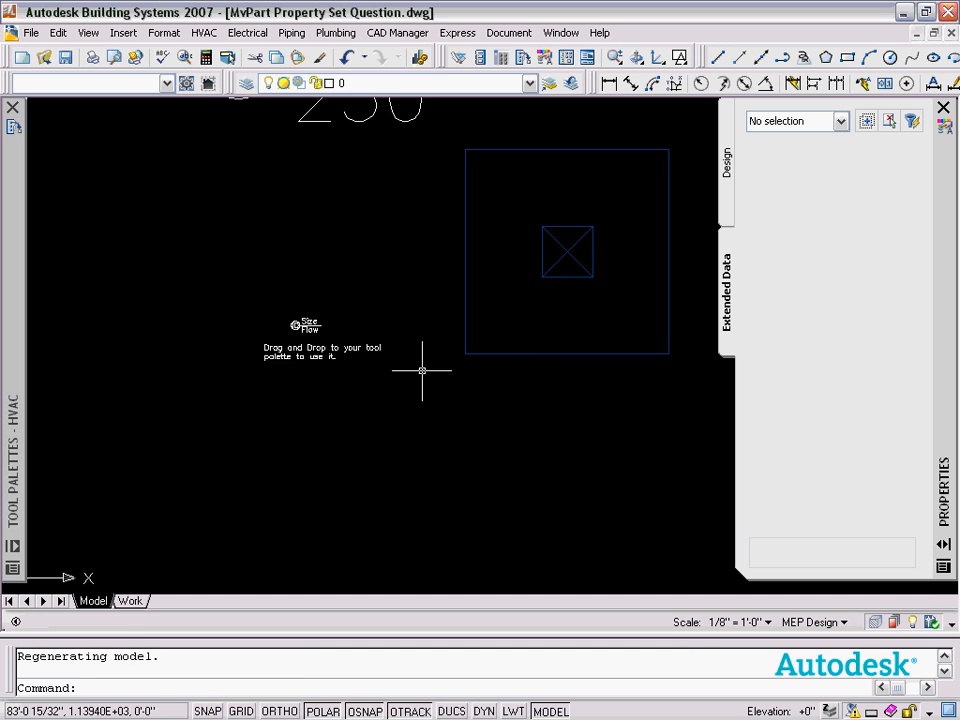
scroll(252, 308, up, 5)
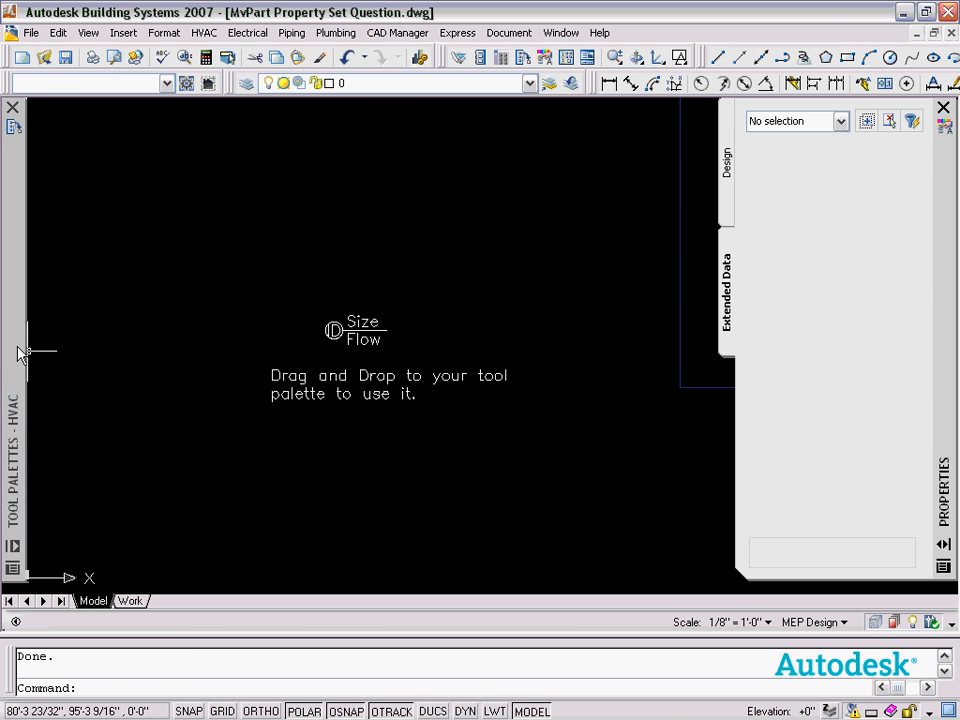
Step: Delete the old diffuser tag tool from the HVAC annotation tools
mouse_move(20, 355)
click(208, 378)
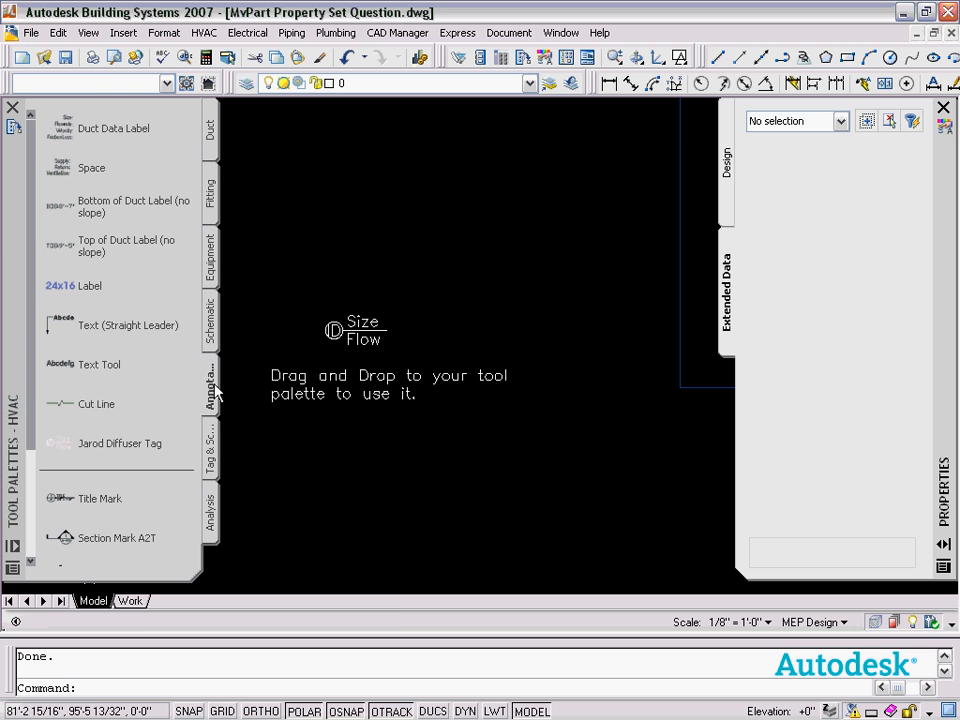
right_click(112, 452)
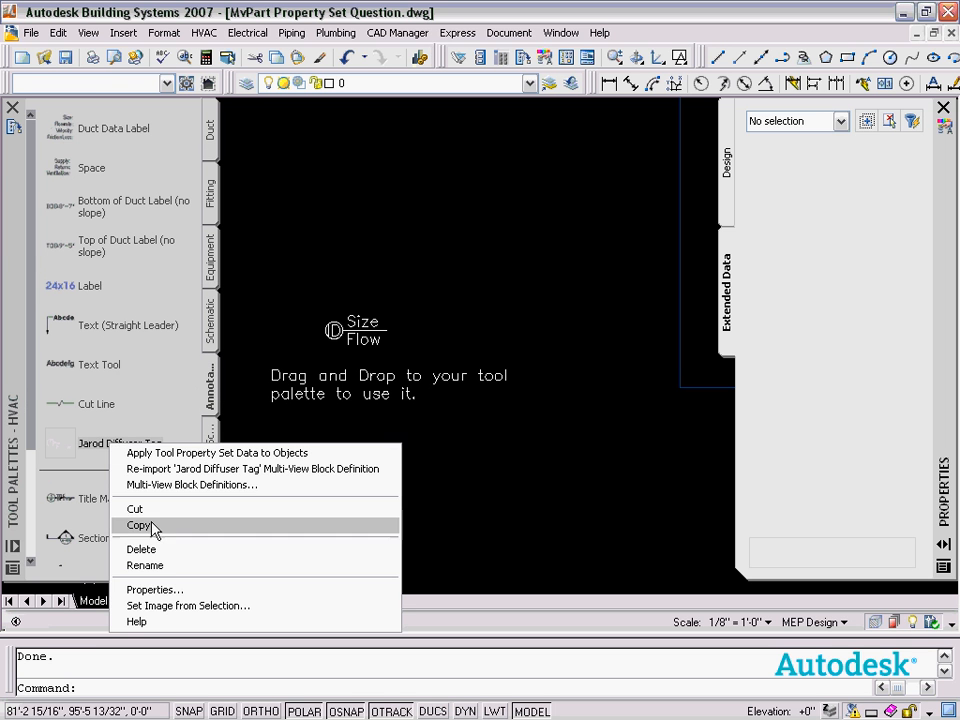
click(137, 548)
click(439, 396)
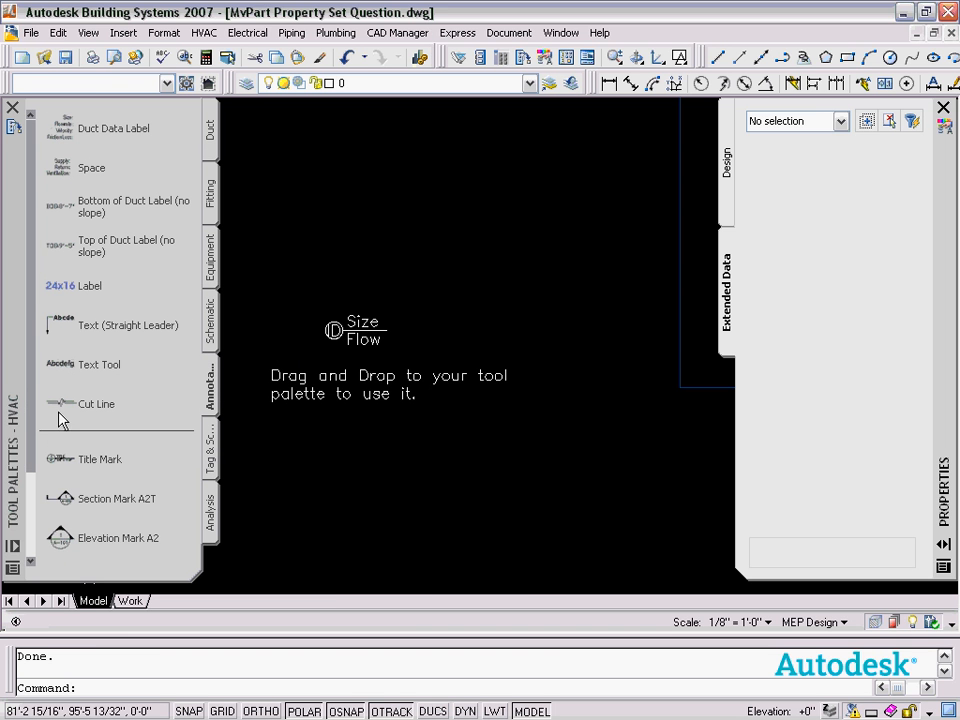
Step: Add the edited Size/Flow diffuser tag from the drawing to the HVAC annotation tools, below Cut Line
click(358, 330)
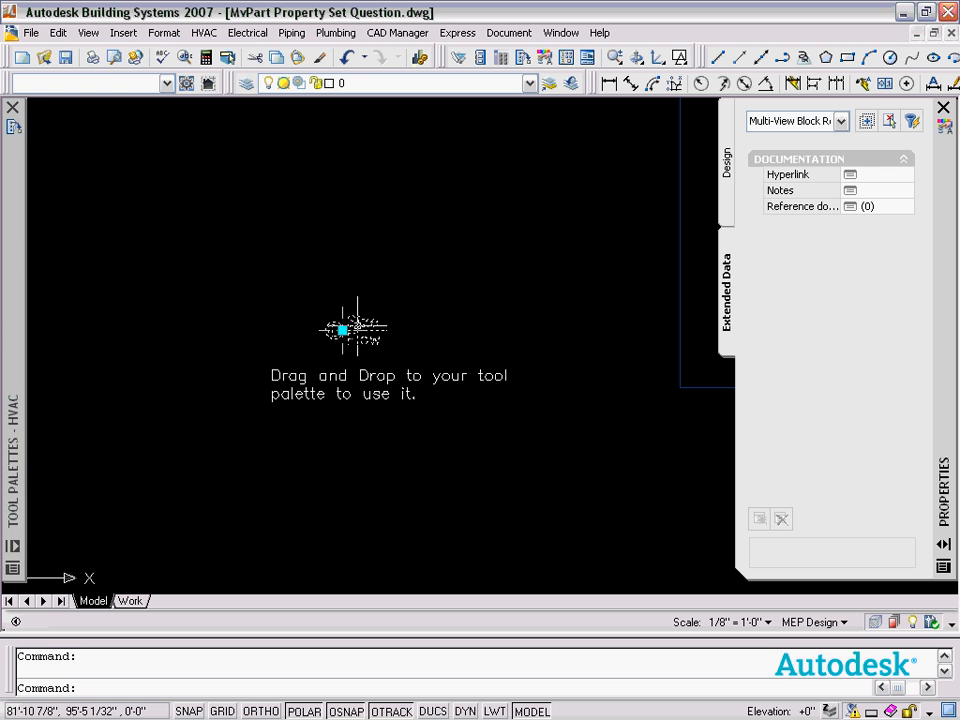
mouse_move(10, 558)
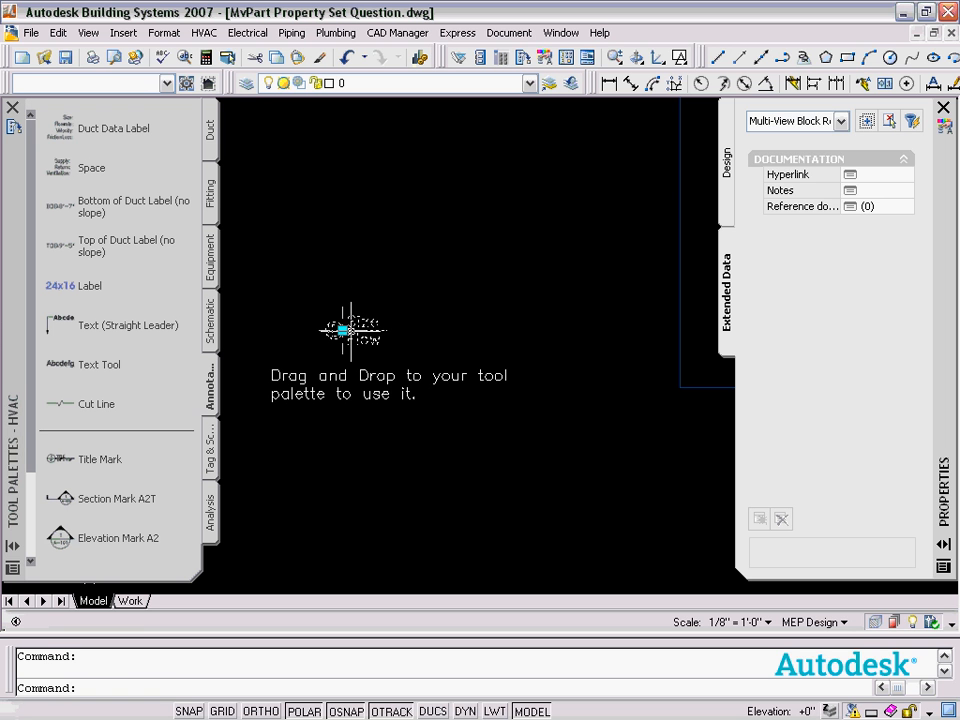
drag(362, 330, 79, 439)
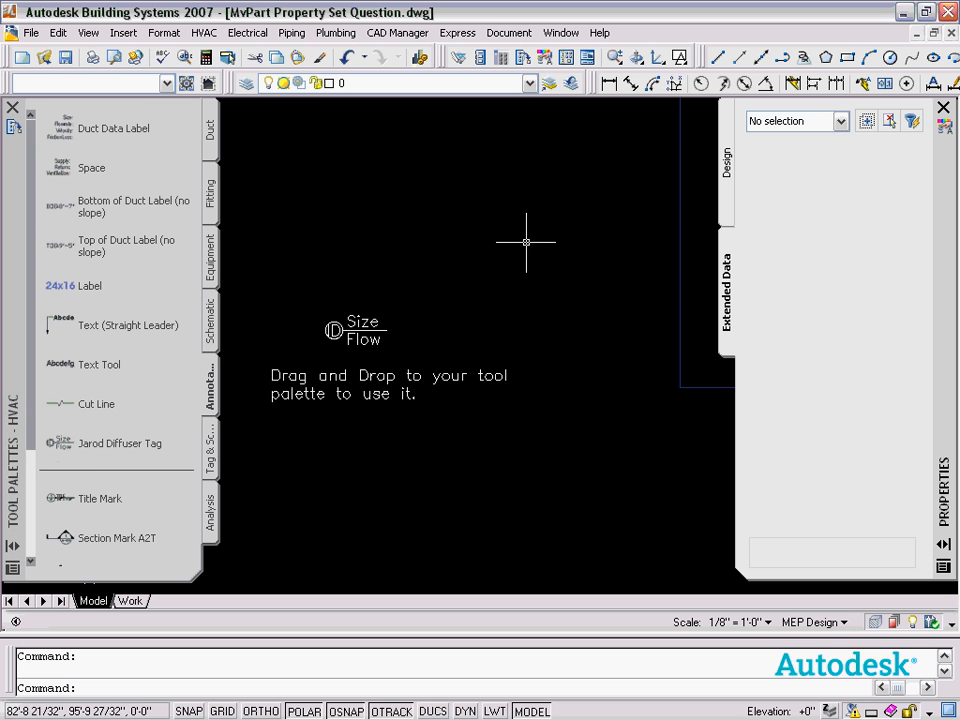
scroll(444, 334, down, 5)
scroll(444, 334, down, 1)
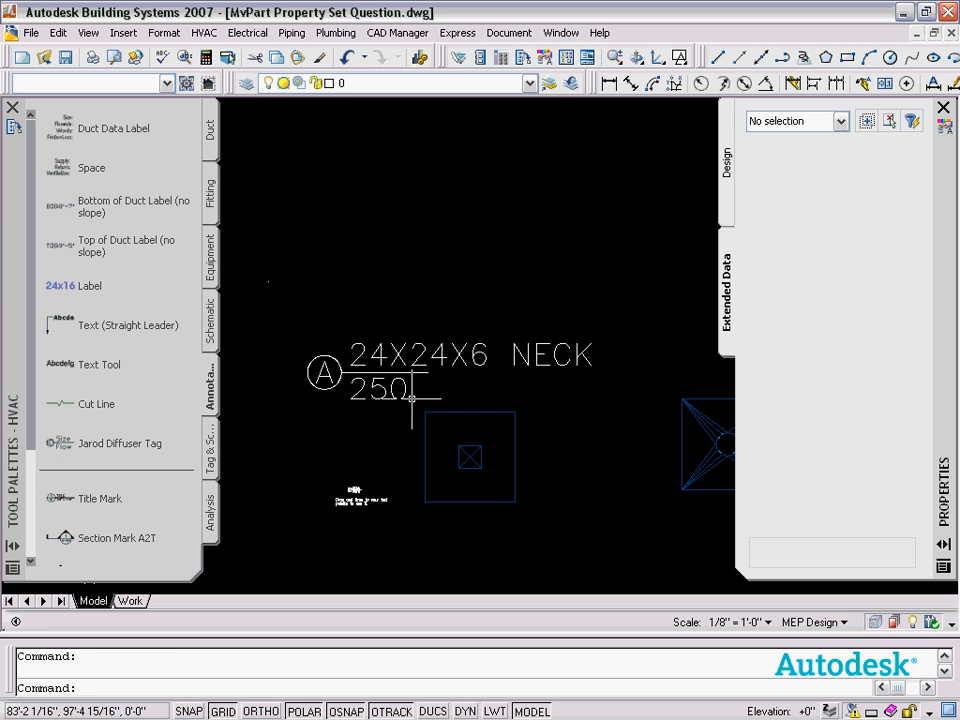
click(38, 40)
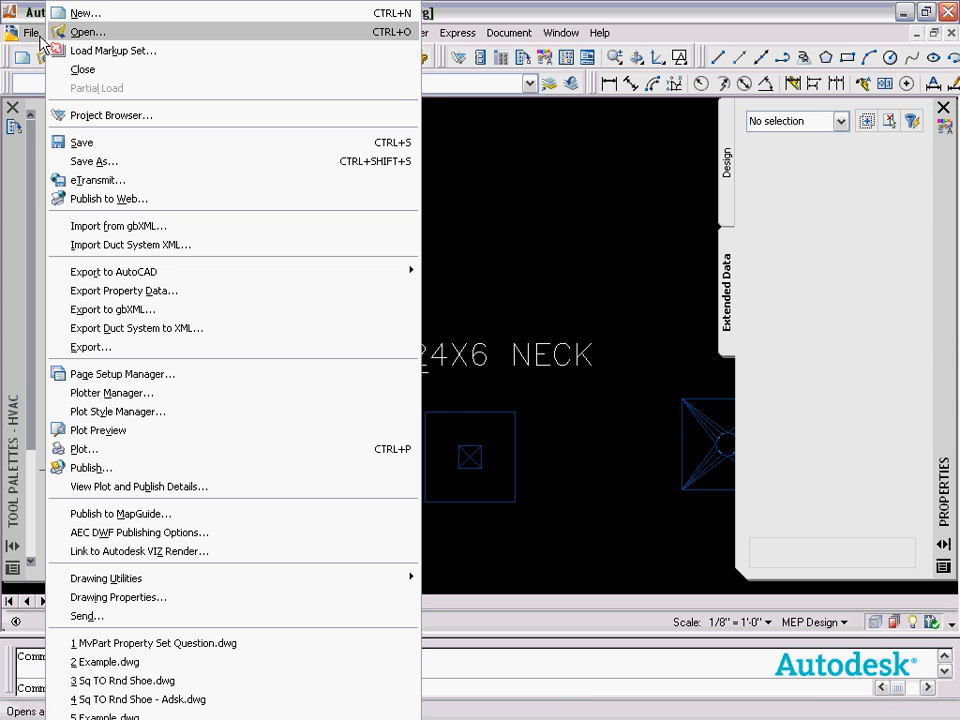
click(549, 189)
click(515, 205)
Step: Place another ceiling diffuser multi-view part in the empty area above the existing tag, with the default rotation of 0.00
scroll(540, 231, down, 5)
mouse_move(545, 228)
middle_down()
mouse_move(519, 349)
mouse_move(548, 333)
mouse_move(484, 394)
middle_up()
click(208, 220)
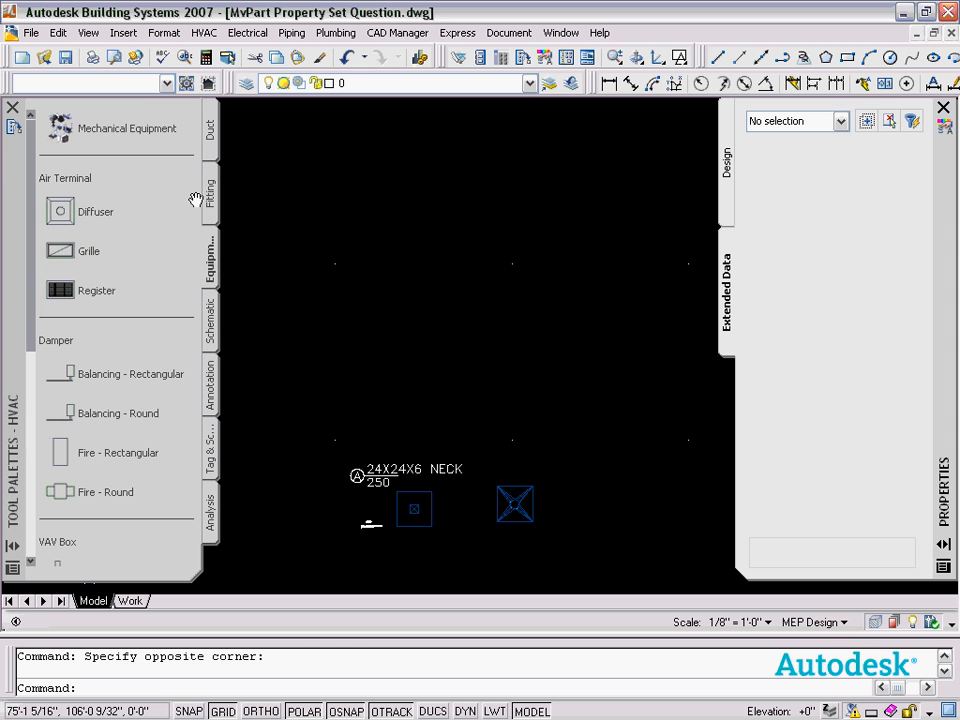
click(63, 130)
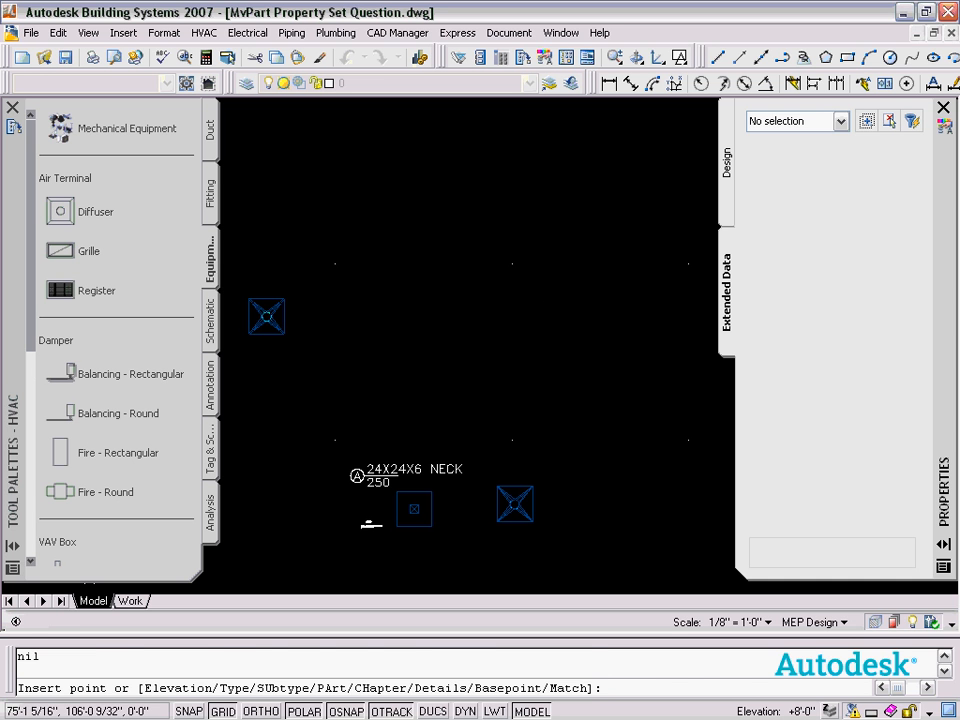
click(378, 263)
key(Return)
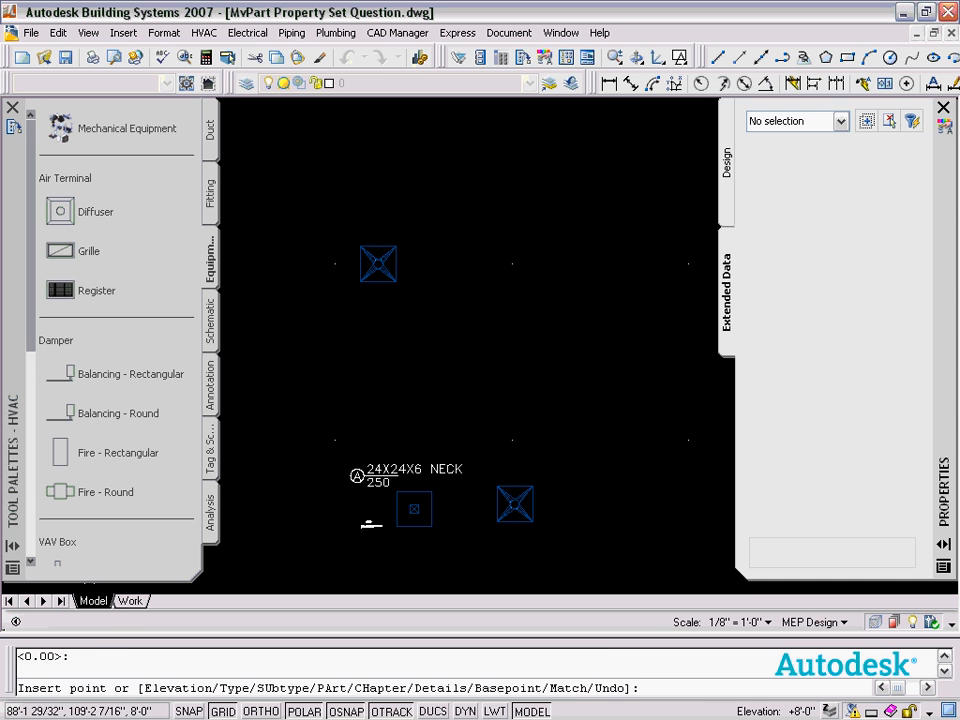
Step: Place a second ceiling diffuser in line with the upper one, on its right side, using the default rotation
click(497, 261)
key(Return)
key(Return)
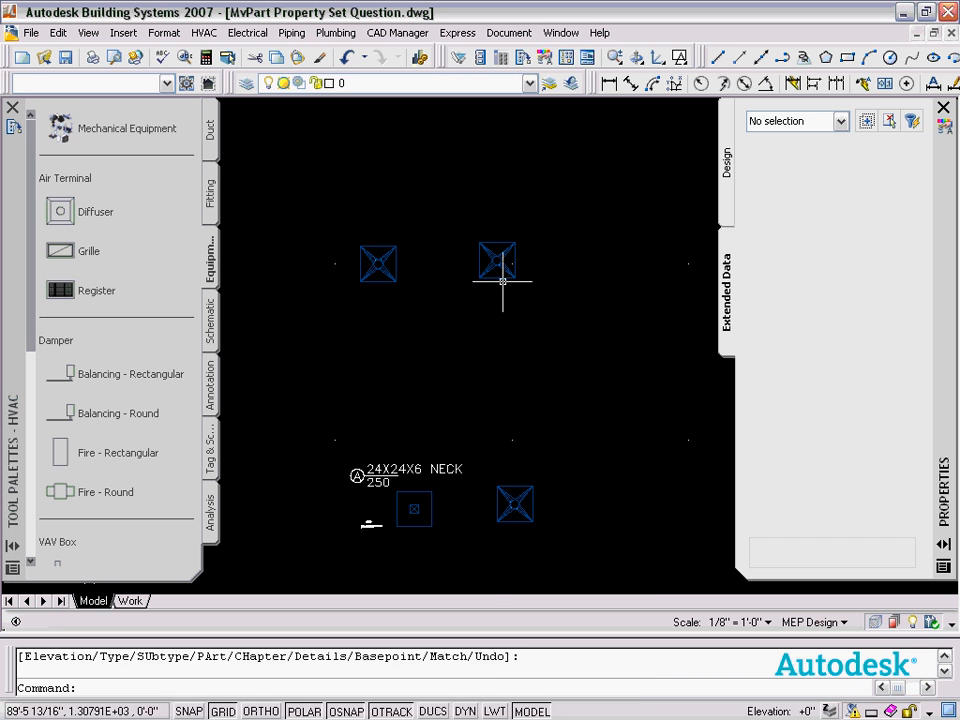
Step: Set the flow of the upper right diffuser to 300 CFM
click(499, 274)
right_click(496, 277)
click(557, 476)
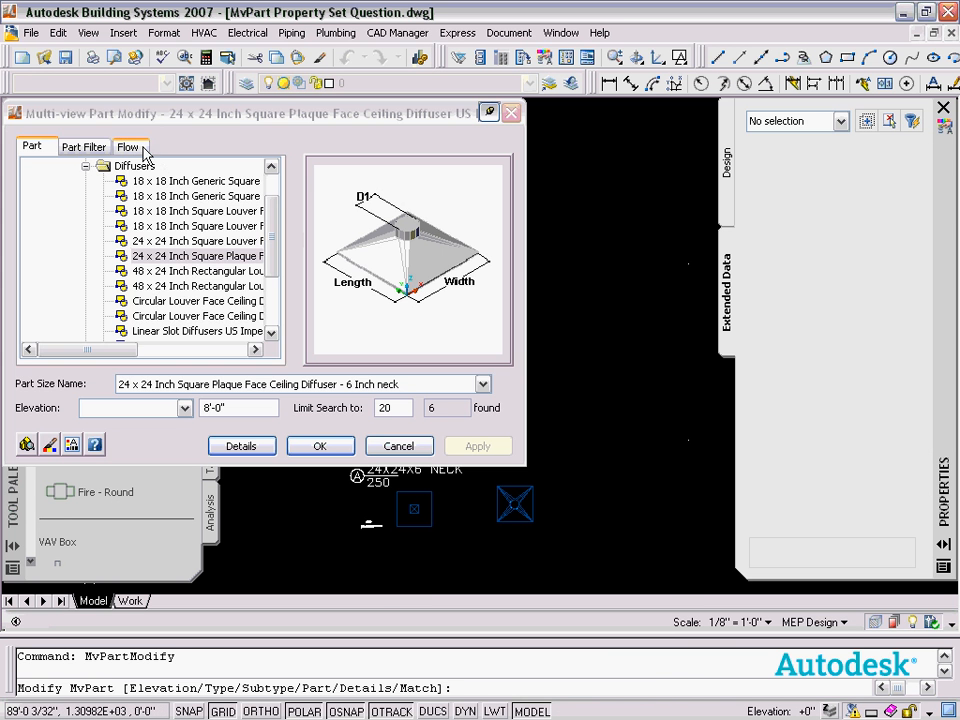
click(129, 146)
double_click(172, 202)
text(300.00000)
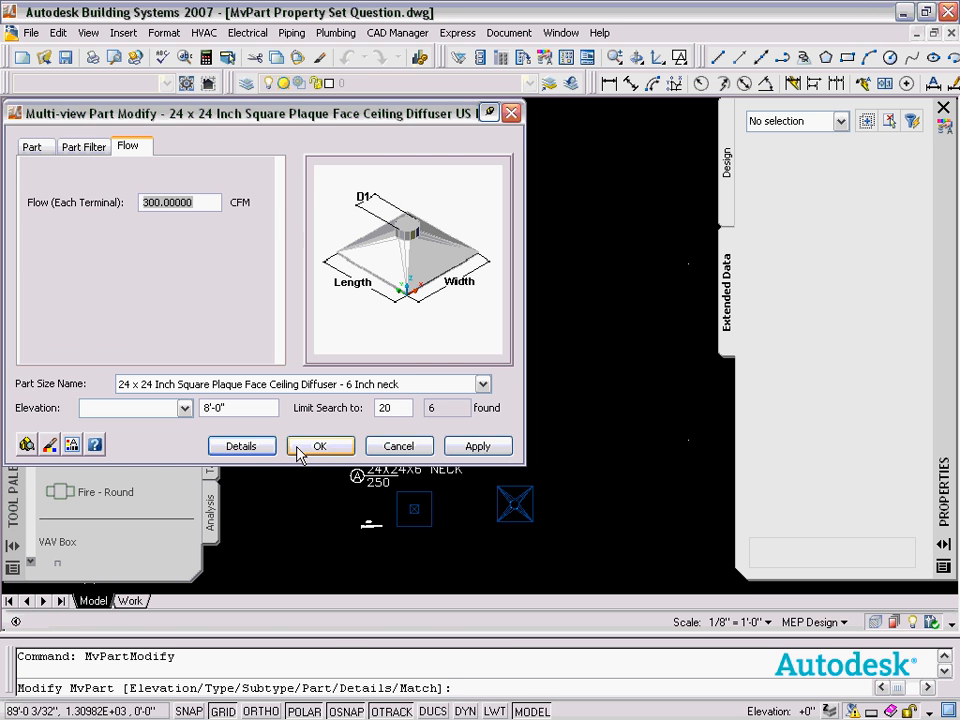
click(300, 446)
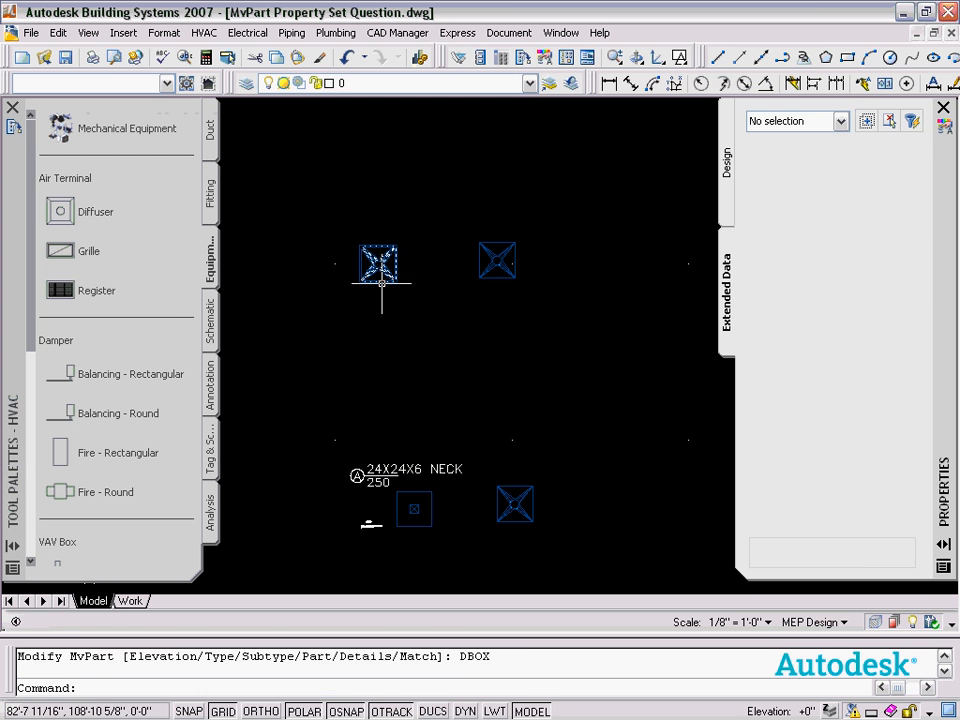
Step: Set the flow of the upper left diffuser to 200 CFM
click(379, 268)
right_click(382, 284)
click(420, 481)
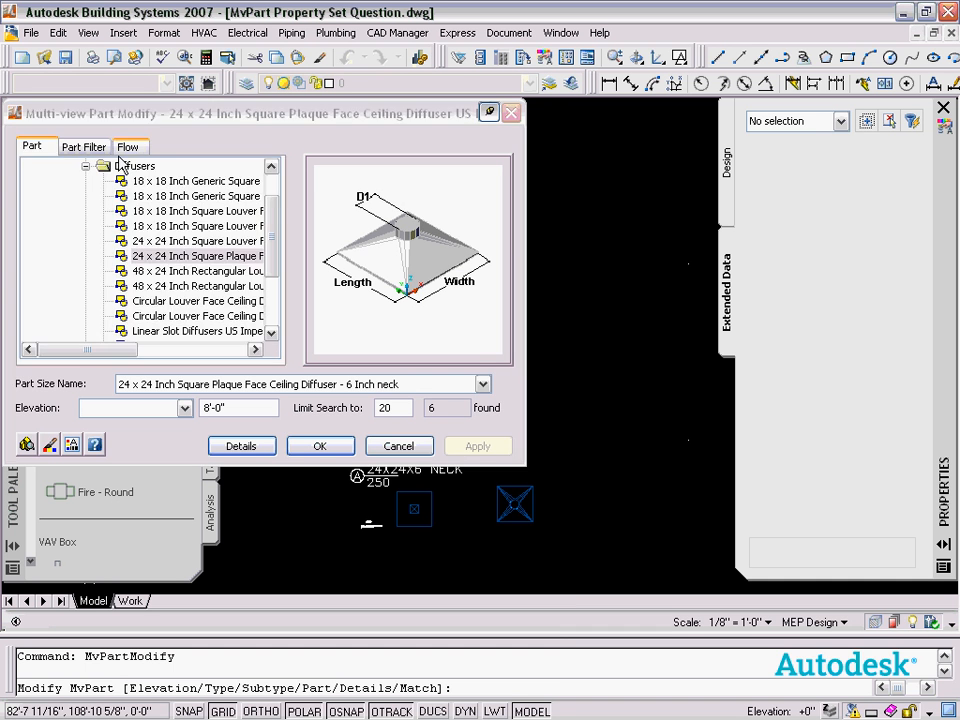
click(127, 148)
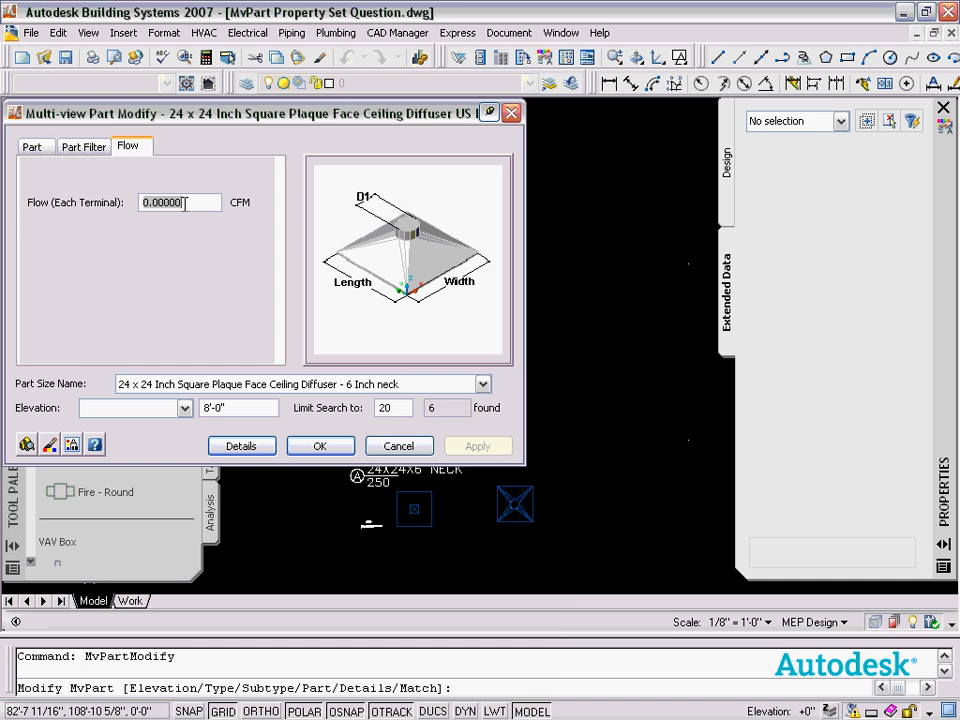
text(20)
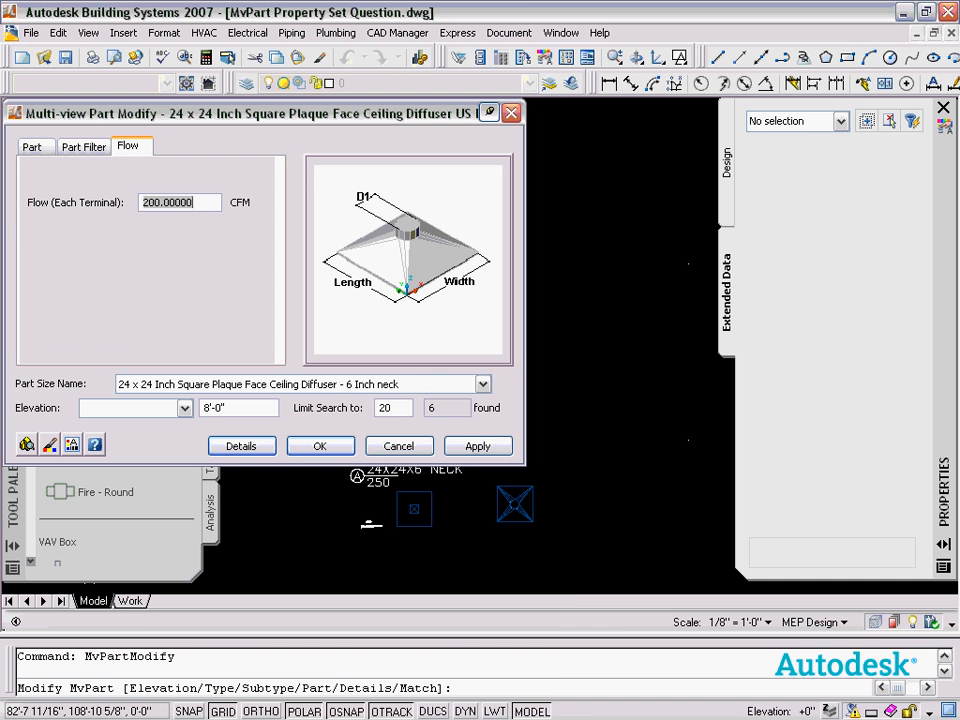
click(320, 445)
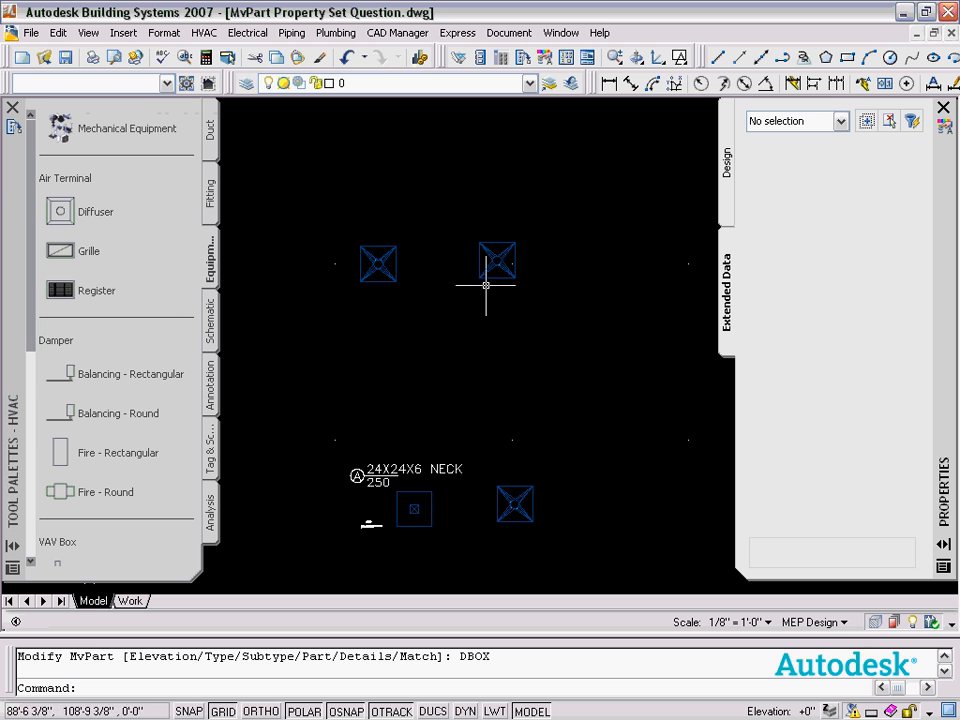
Step: Tag the upper left diffuser with the edited Size/Flow diffuser tag, placing the tag above the diffuser
click(212, 362)
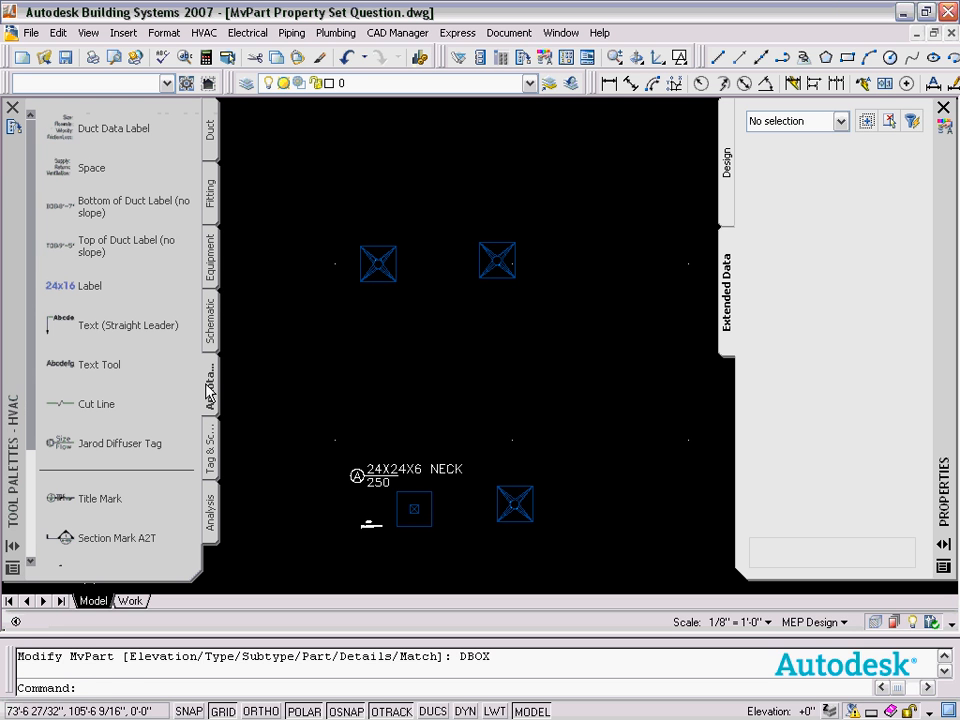
click(86, 444)
click(379, 244)
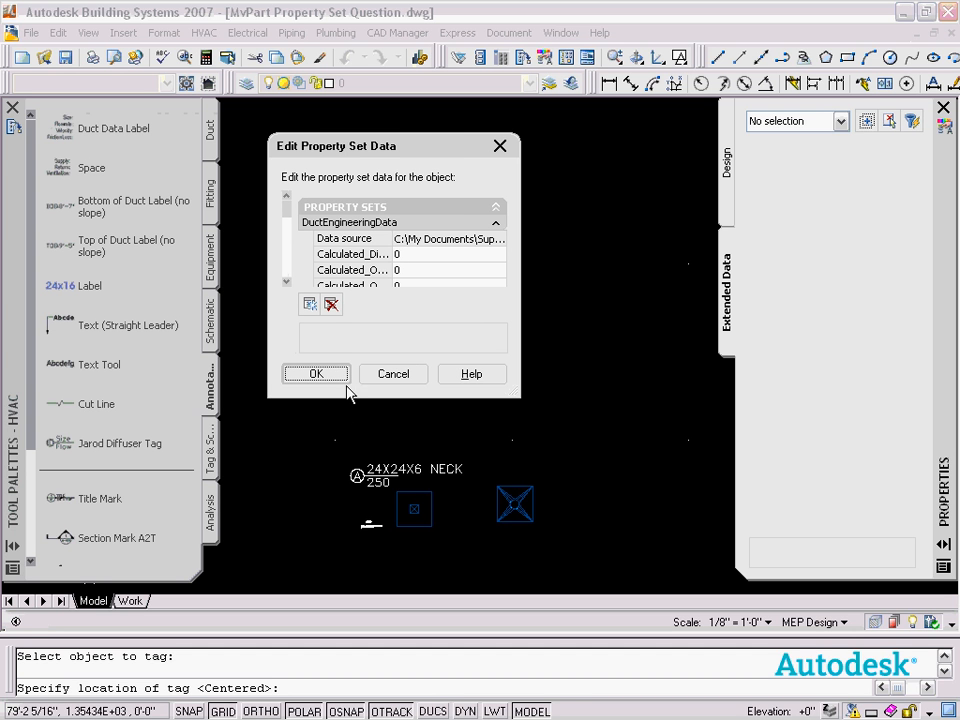
Step: Remove the DuctEngineeringData property set from the diffuser being tagged, keep MvPartAir_TerminalStyles, and accept the property set data
click(331, 305)
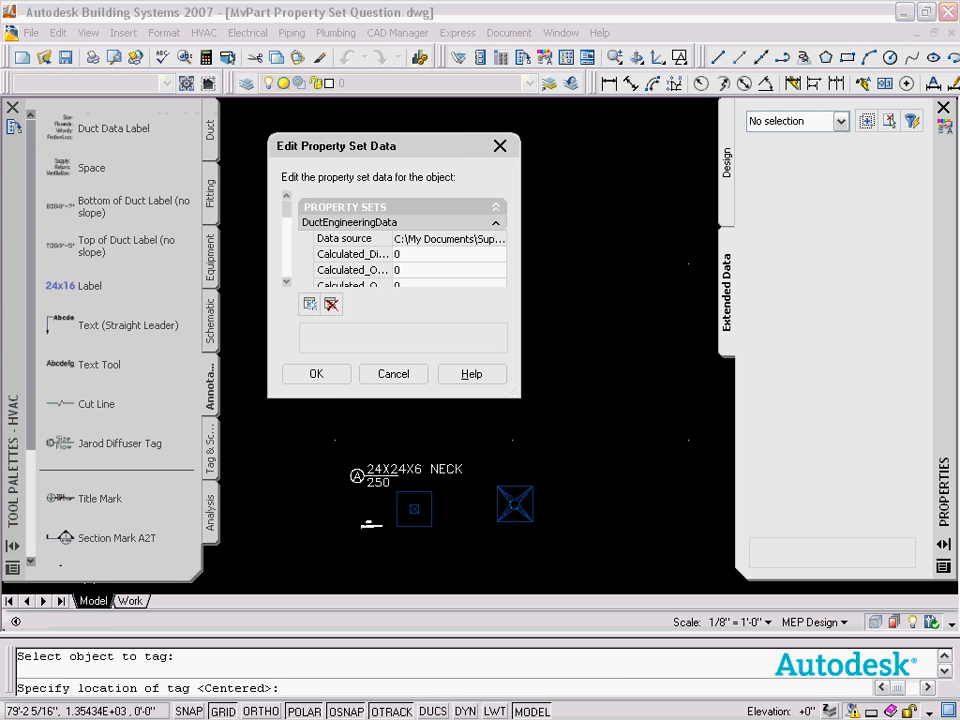
drag(396, 160, 375, 162)
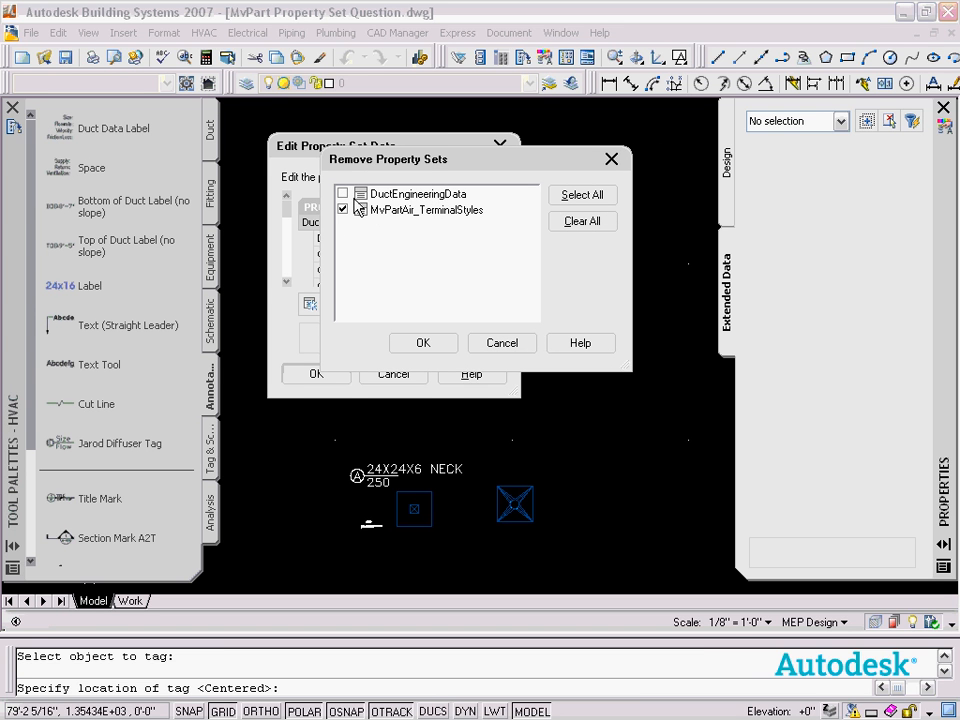
click(420, 348)
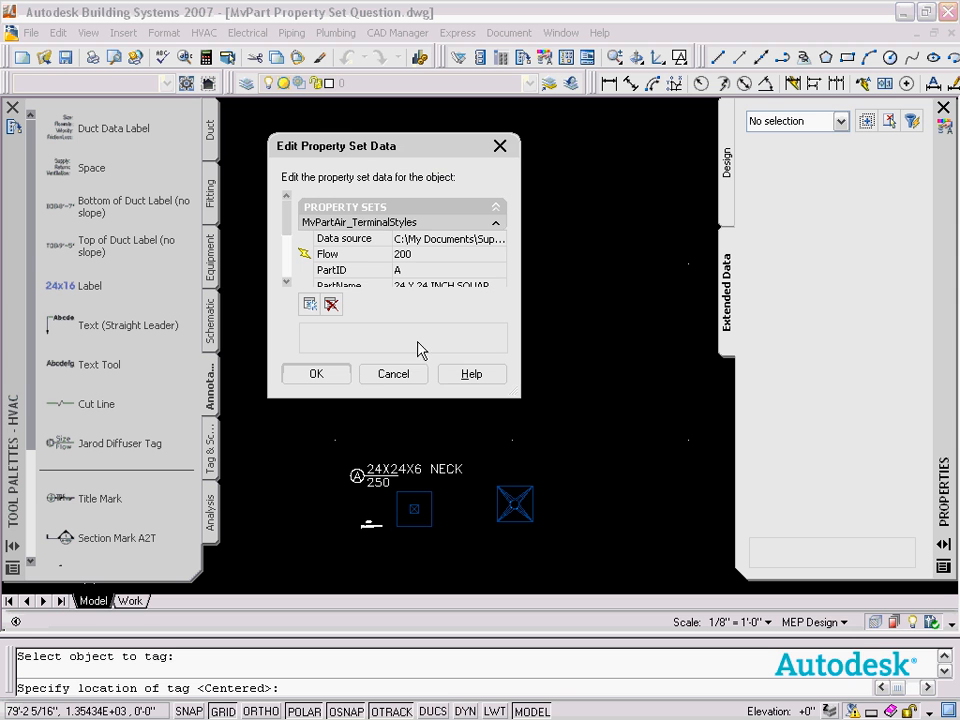
drag(289, 210, 287, 276)
click(315, 373)
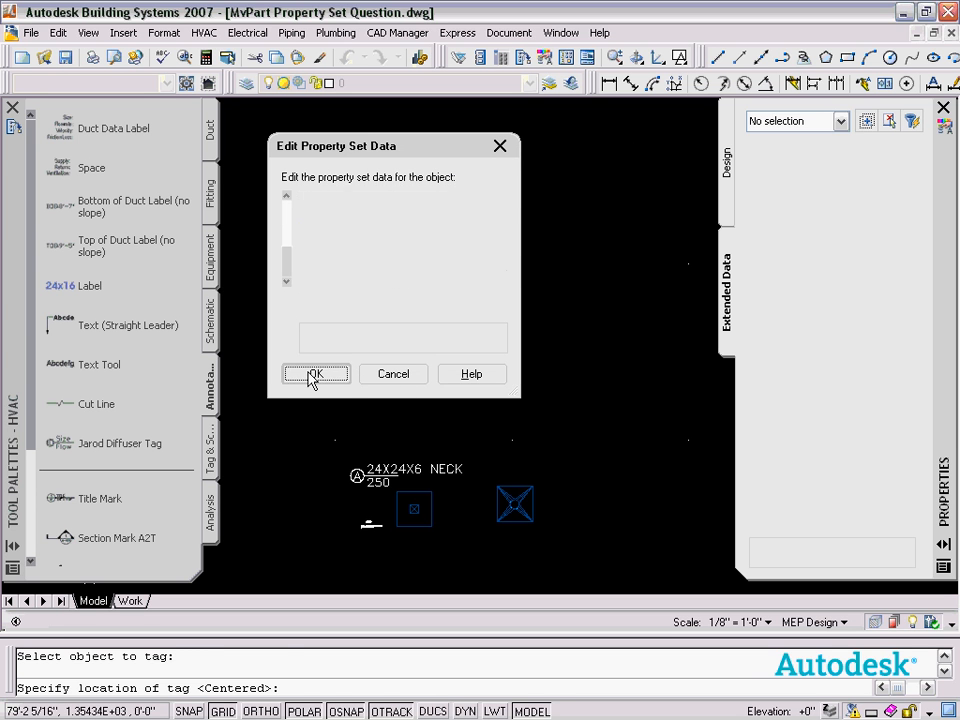
Step: Tag the upper right diffuser with the same Size/Flow tag, placing it below the diffuser, and finish tagging
scroll(363, 250, up, 2)
scroll(381, 240, down, 2)
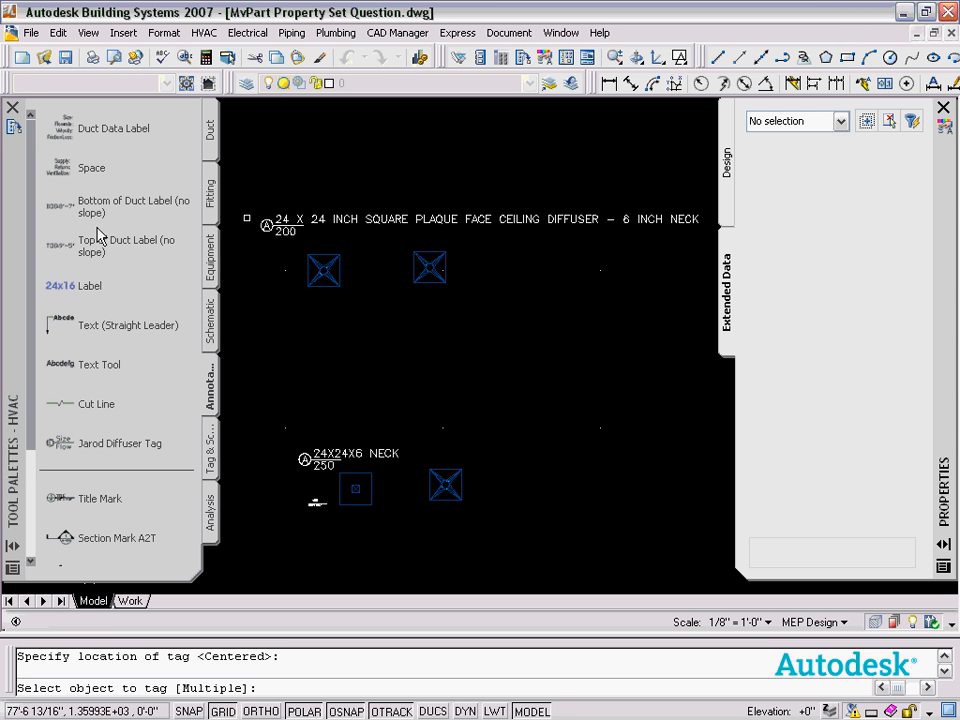
click(429, 266)
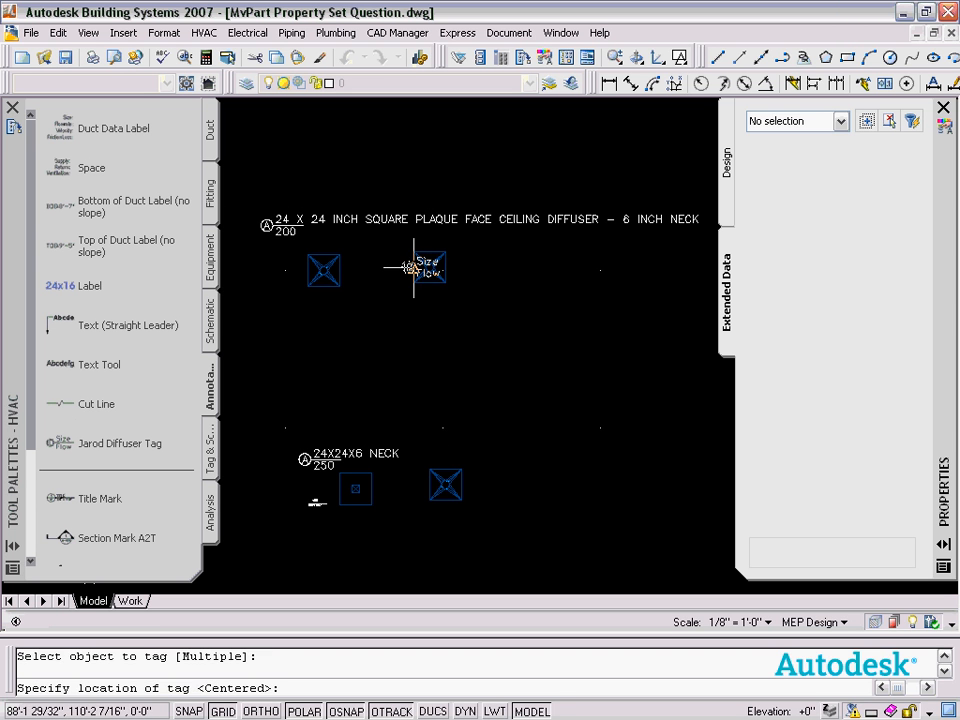
click(432, 340)
click(398, 466)
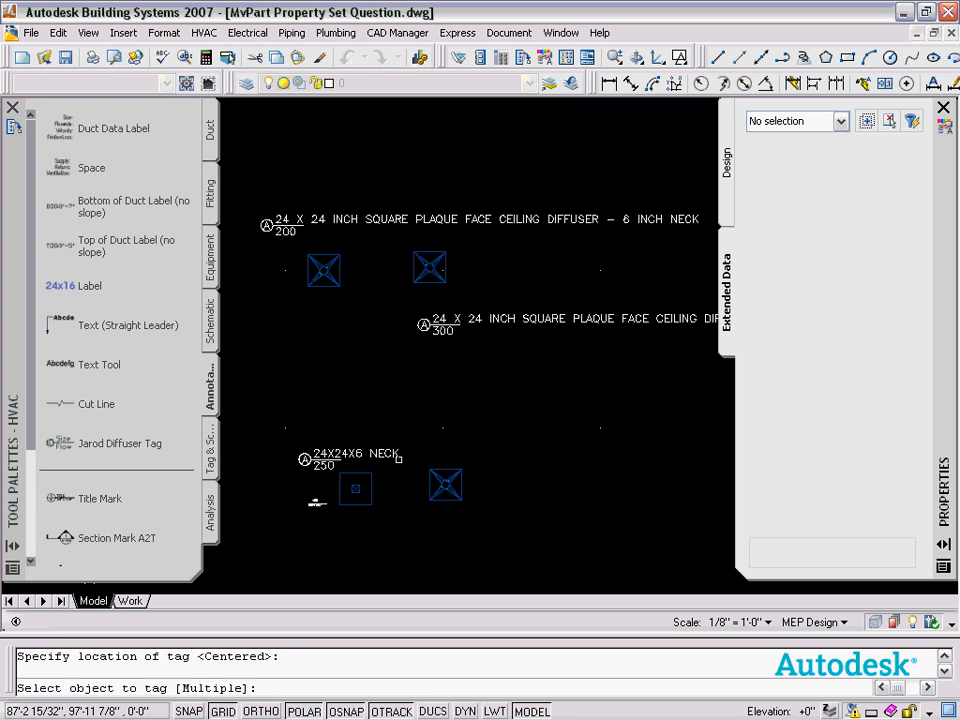
key(Return)
scroll(510, 335, down, 3)
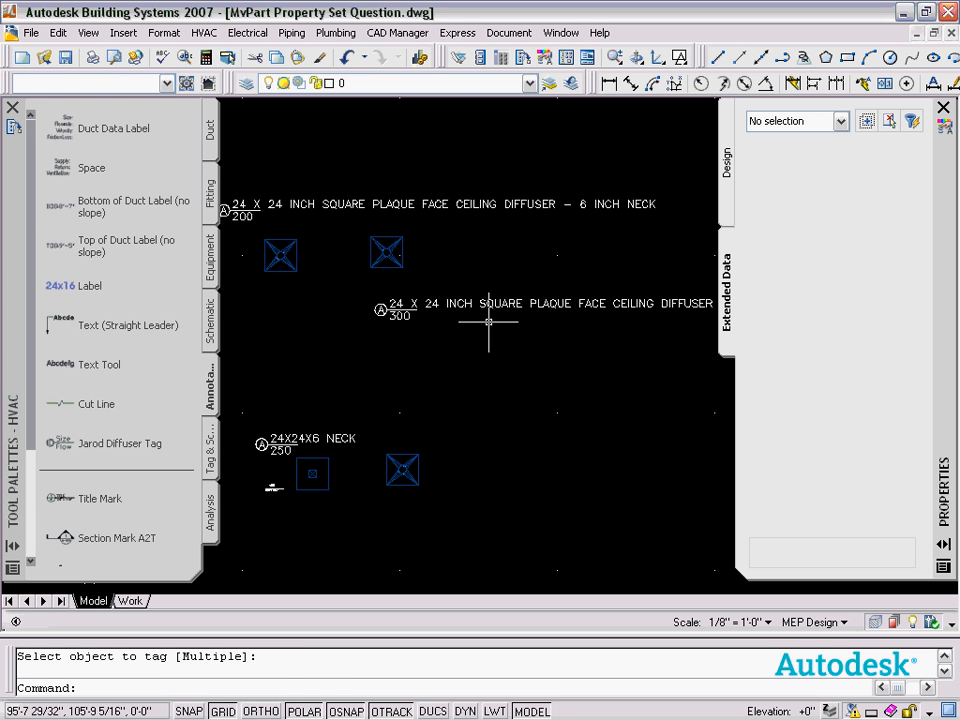
scroll(510, 318, up, 2)
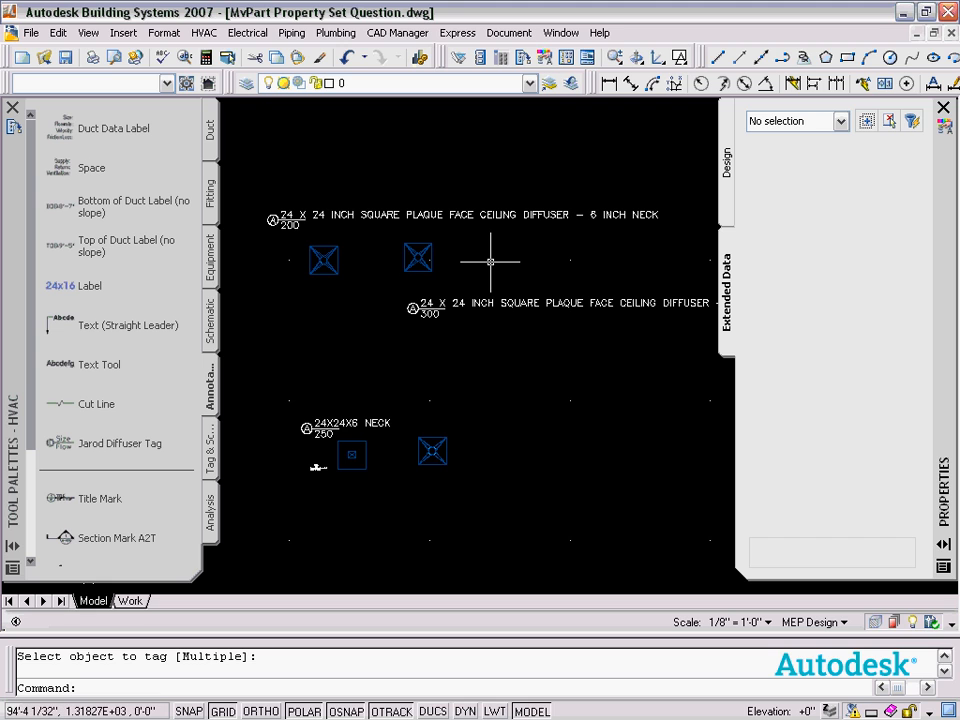